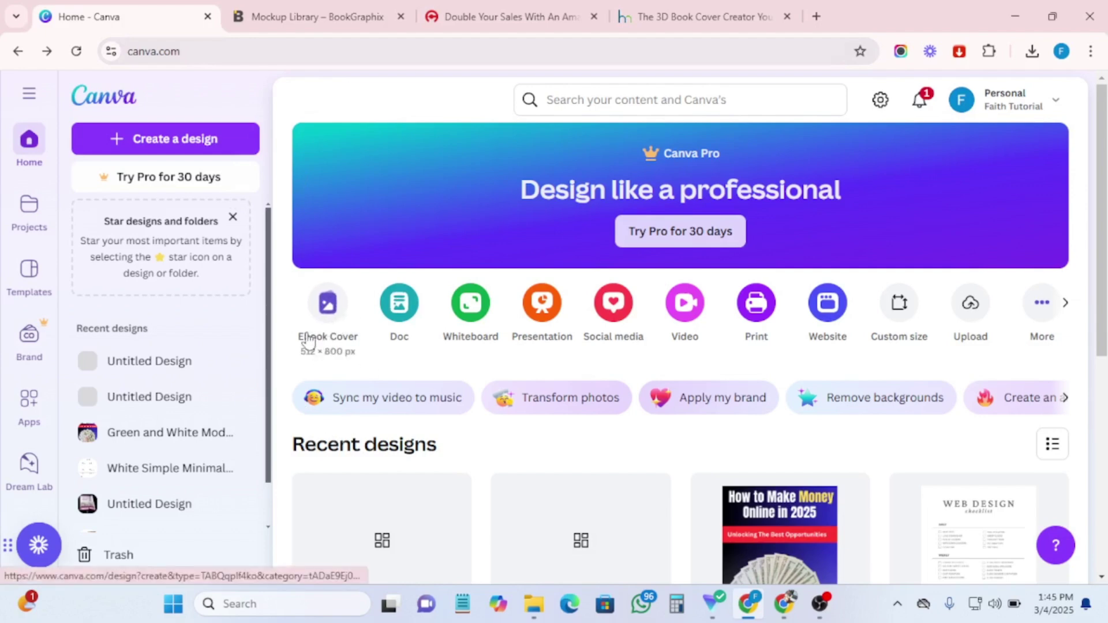
Start a new Ebook Cover design and drop the uploaded money cover image onto the page.
left_click(326, 324)
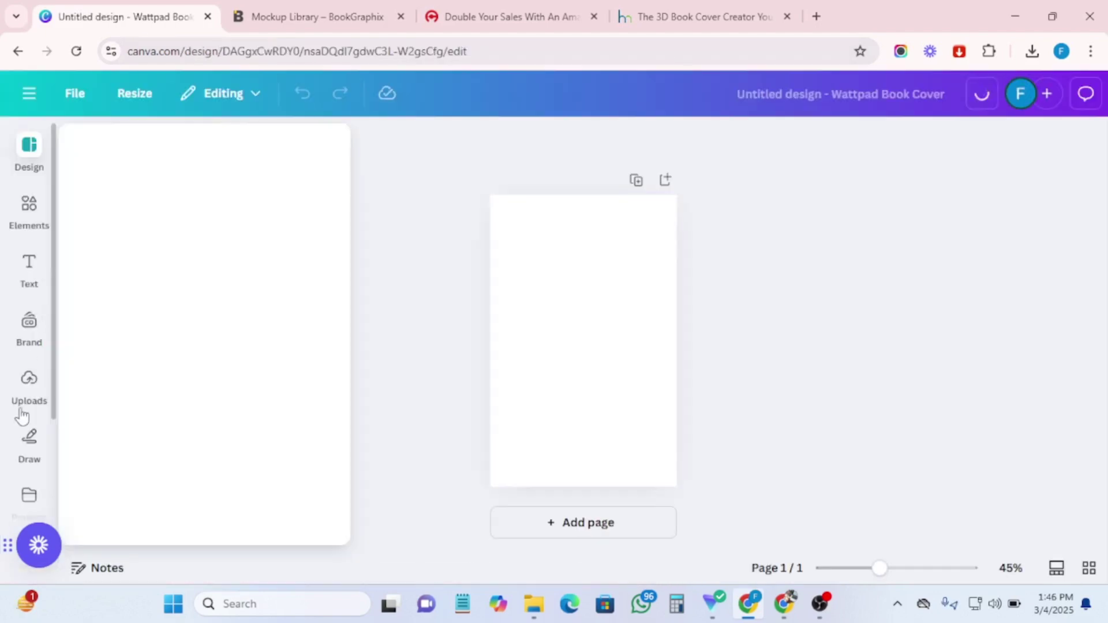
left_click(28, 381)
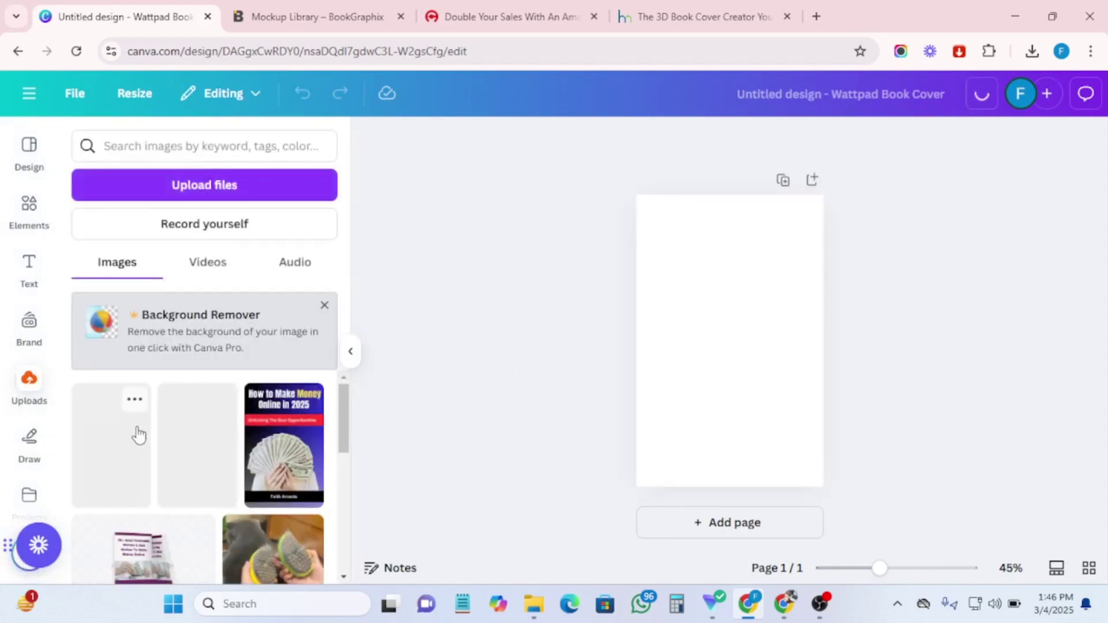
left_click_drag(288, 427, 717, 323)
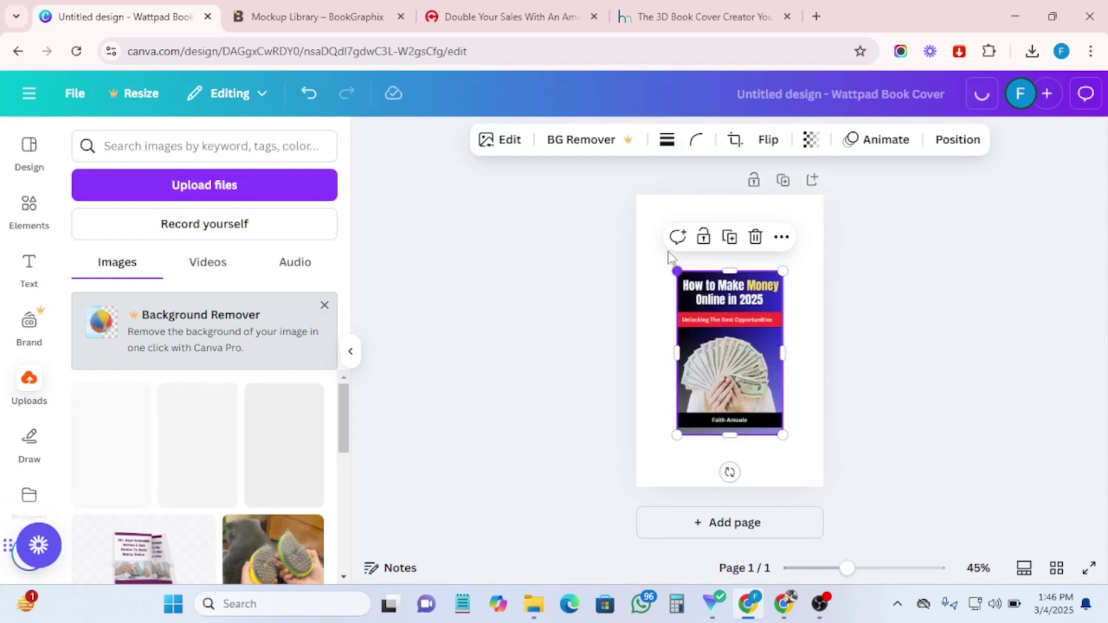
Enlarge the cover image toward the page edges and centre it on the page.
left_click_drag(677, 270, 648, 227)
left_click_drag(723, 292, 734, 283)
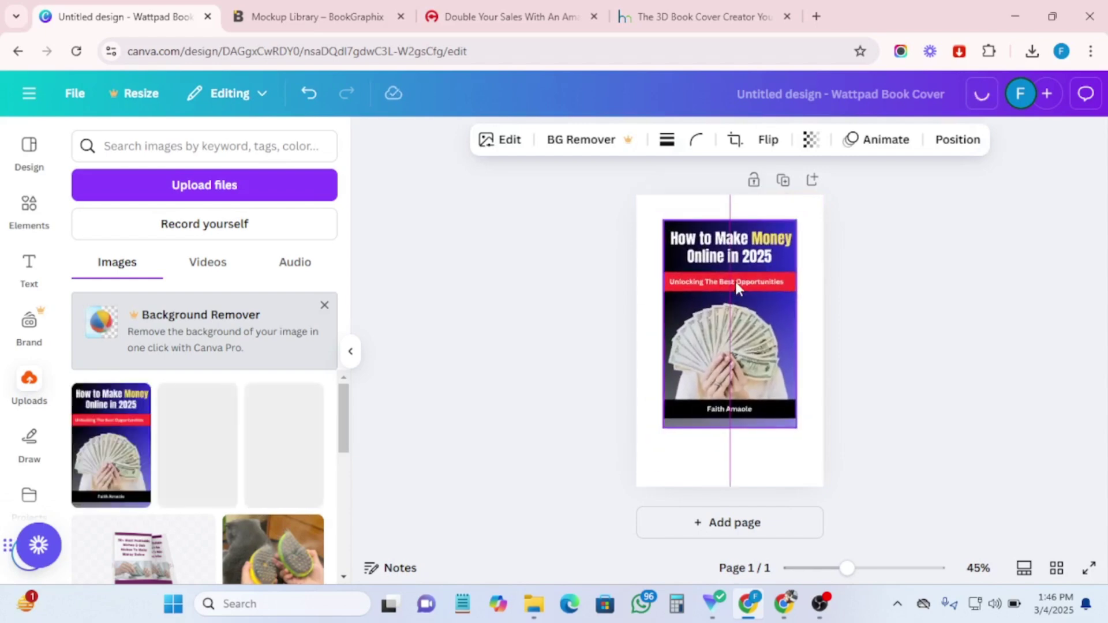
left_click_drag(662, 428, 646, 454)
left_click_drag(761, 344, 770, 349)
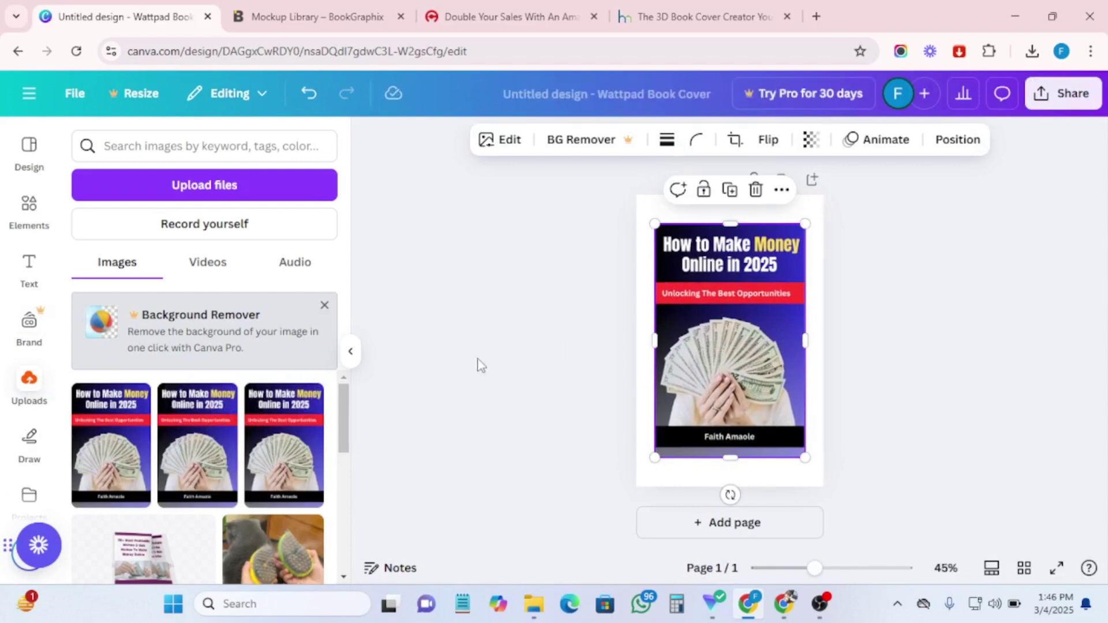
Open the Mockups app from Apps and list all Print mockups for the cover.
left_click(595, 324)
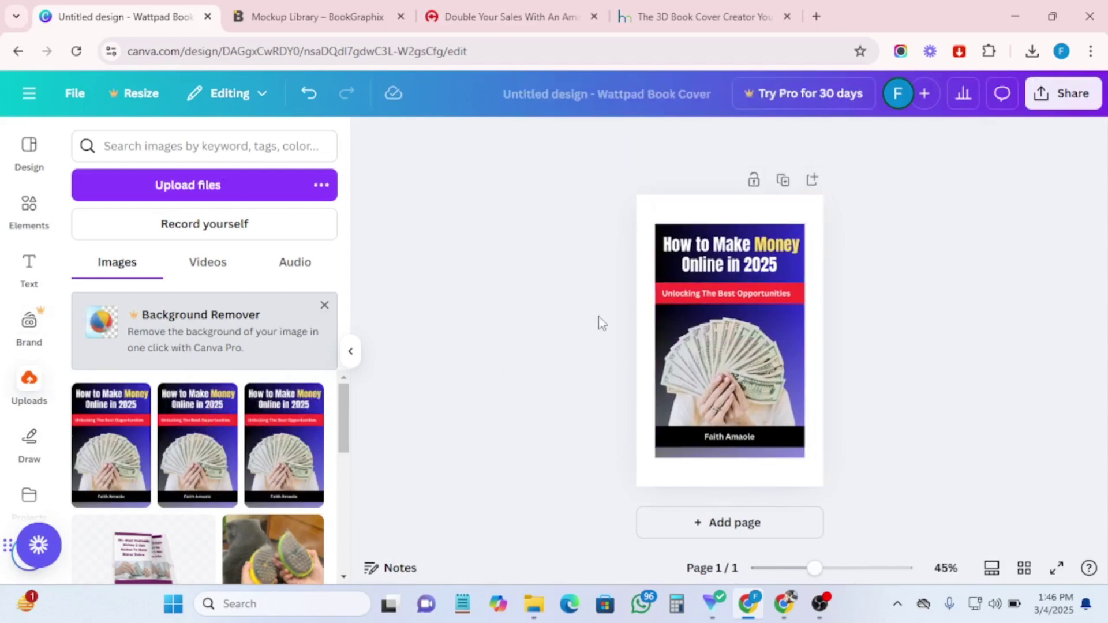
scroll(18, 433, "down", 3)
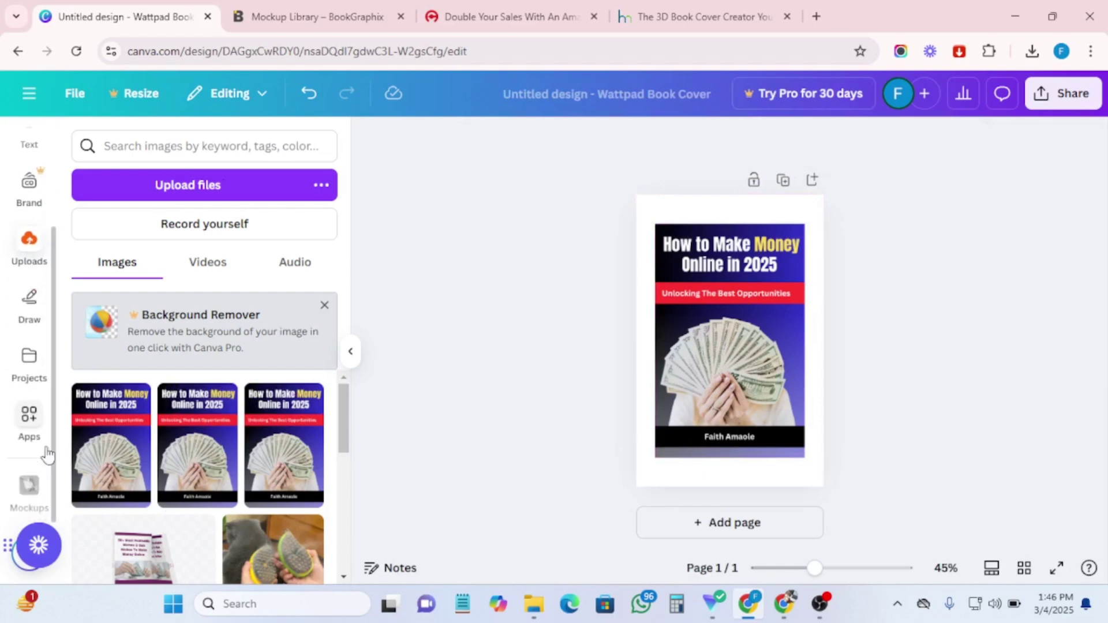
left_click(30, 418)
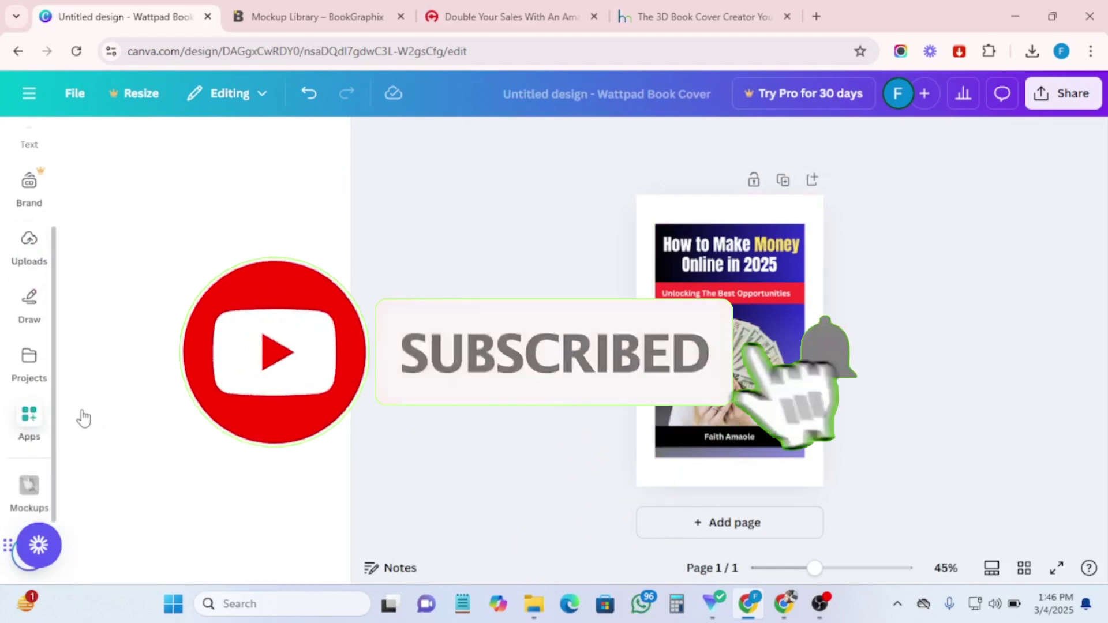
scroll(150, 446, "down", 10)
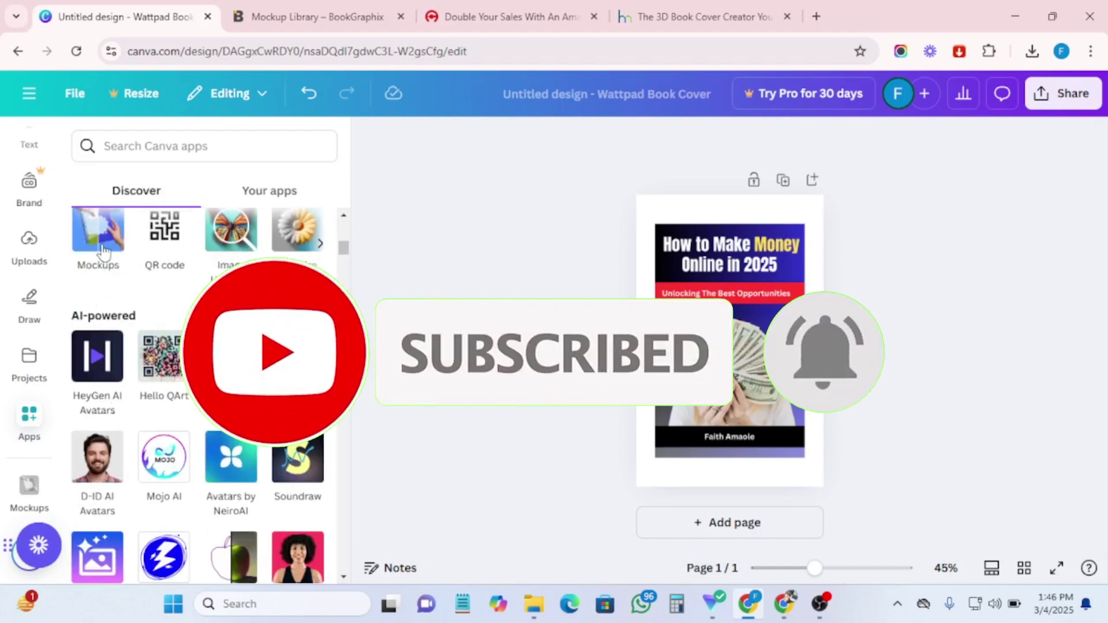
left_click(102, 249)
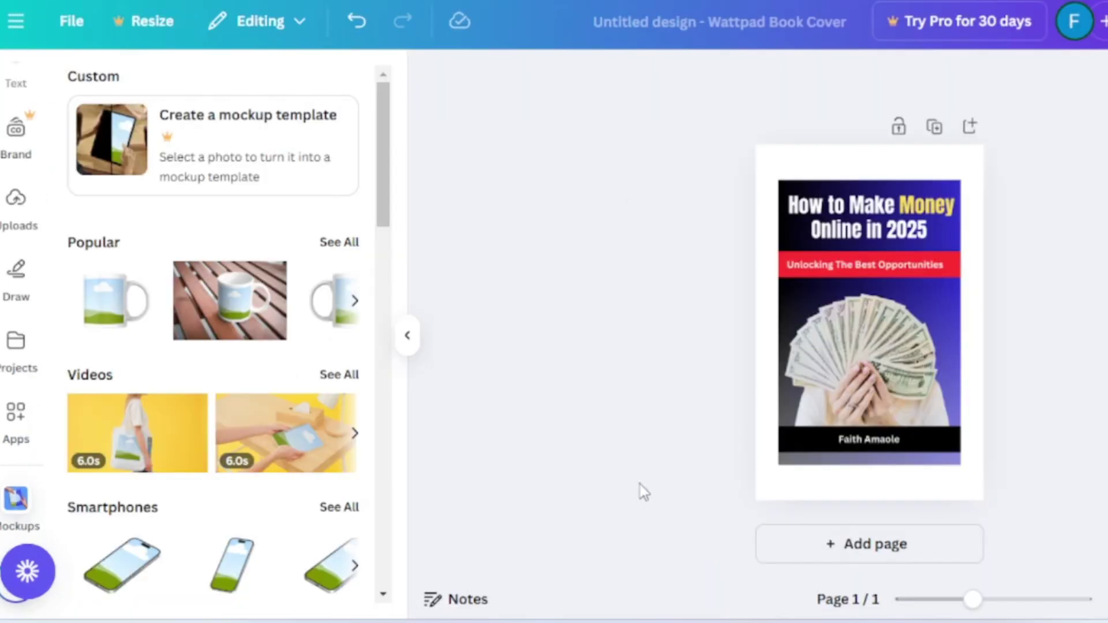
scroll(225, 465, "down", 4)
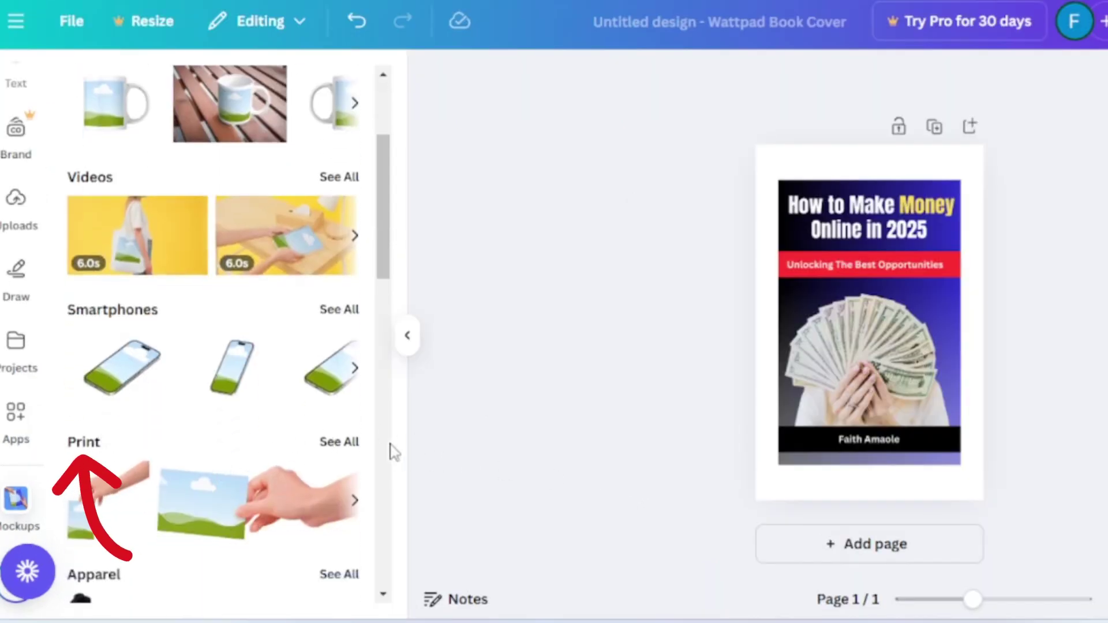
left_click(332, 453)
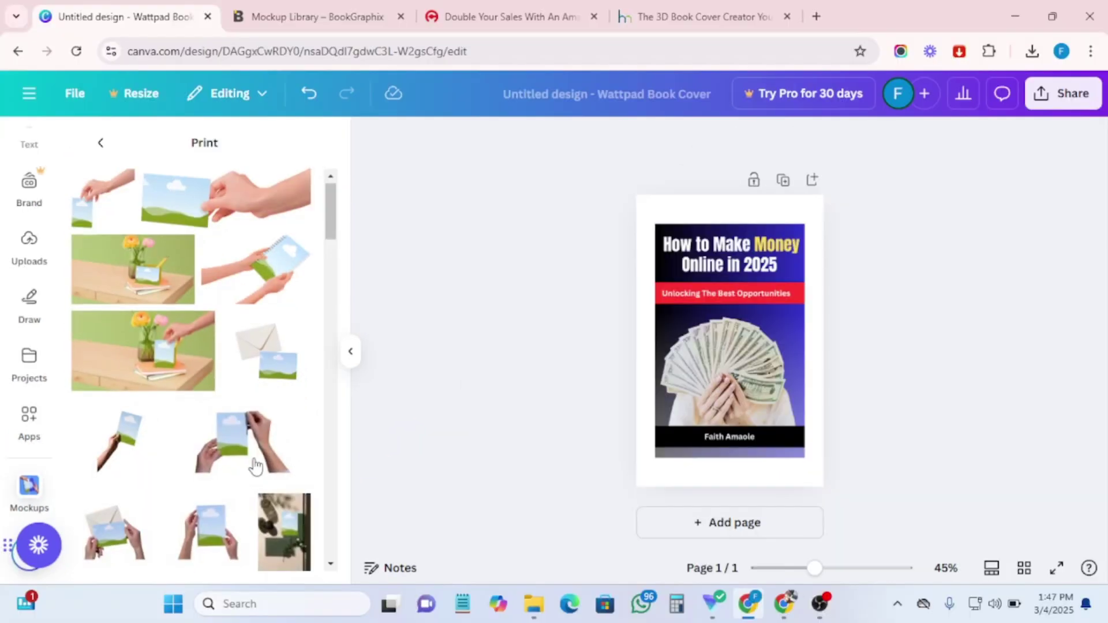
scroll(256, 467, "down", 10)
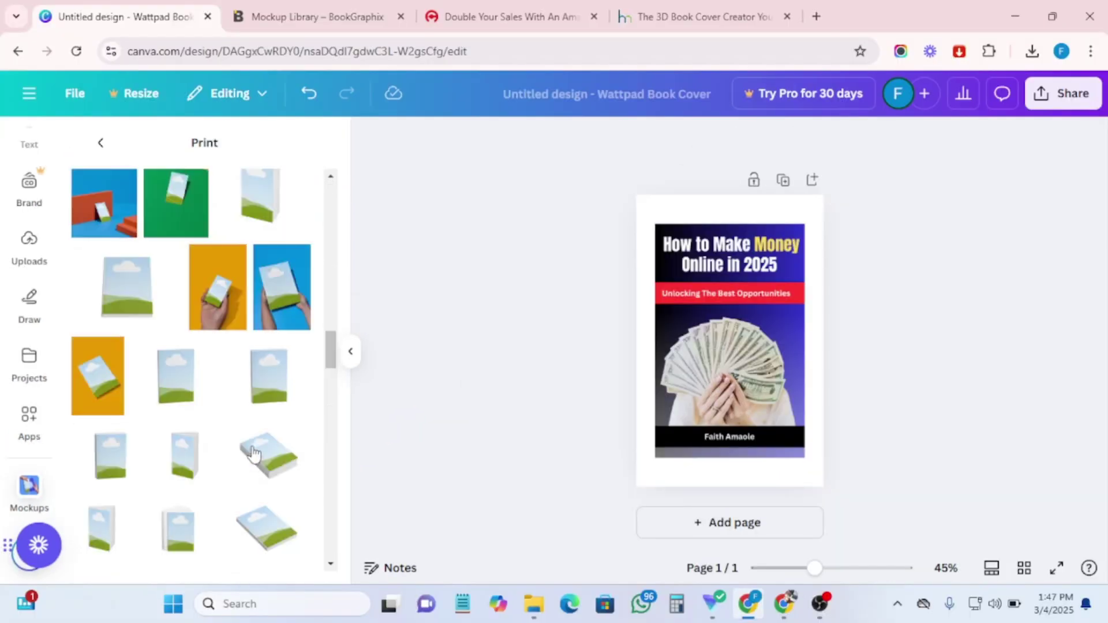
scroll(192, 478, "down", 1)
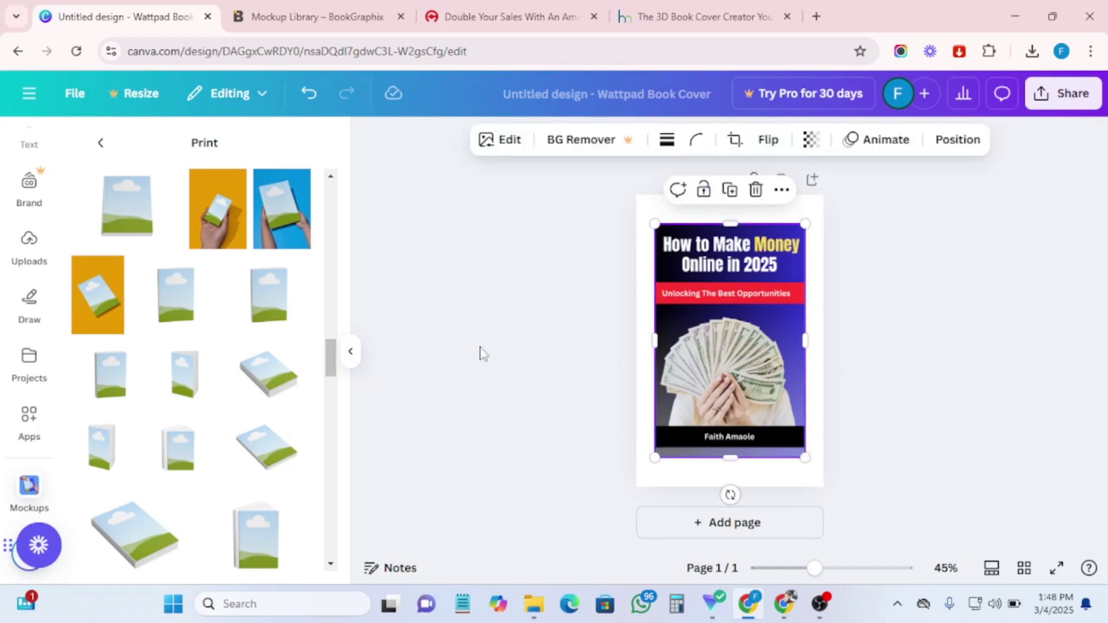
Add a book mockup, delete its empty placeholder and reselect the cover image.
left_click(184, 373)
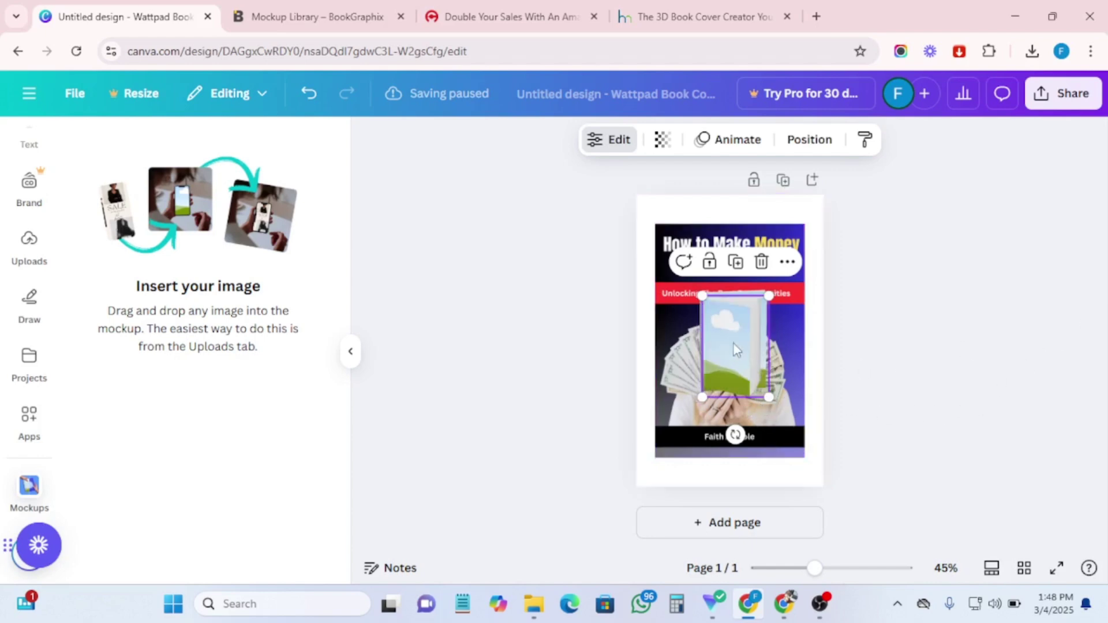
left_click(749, 336)
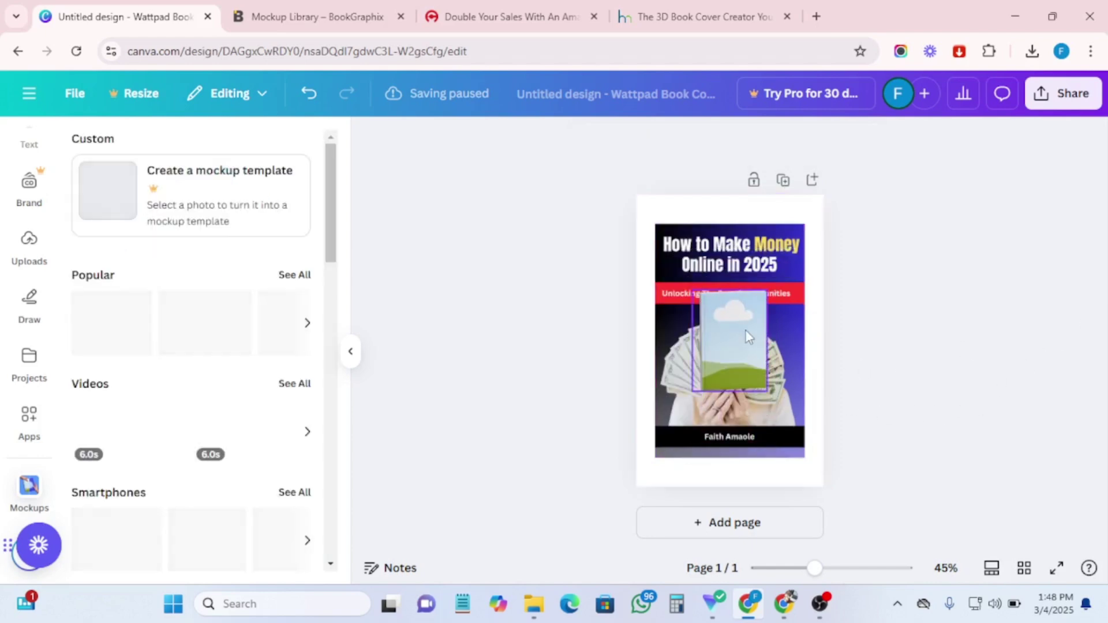
left_click(749, 337)
left_click(754, 256)
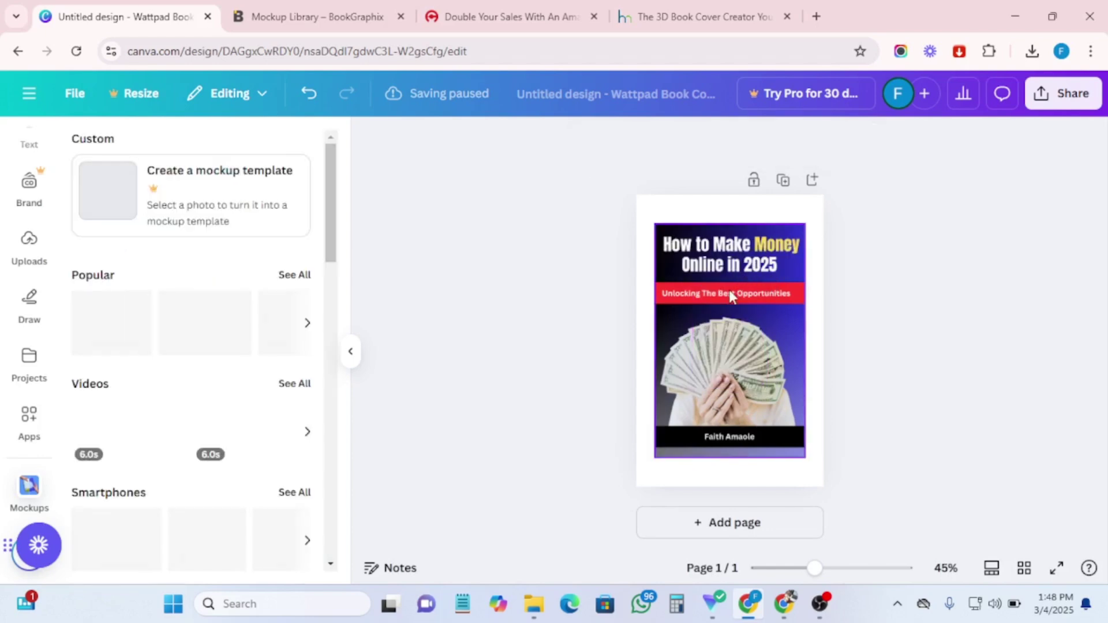
left_click(730, 296)
Apply the standing book mockup from Print mockups and enlarge it to fill the page.
left_click(295, 384)
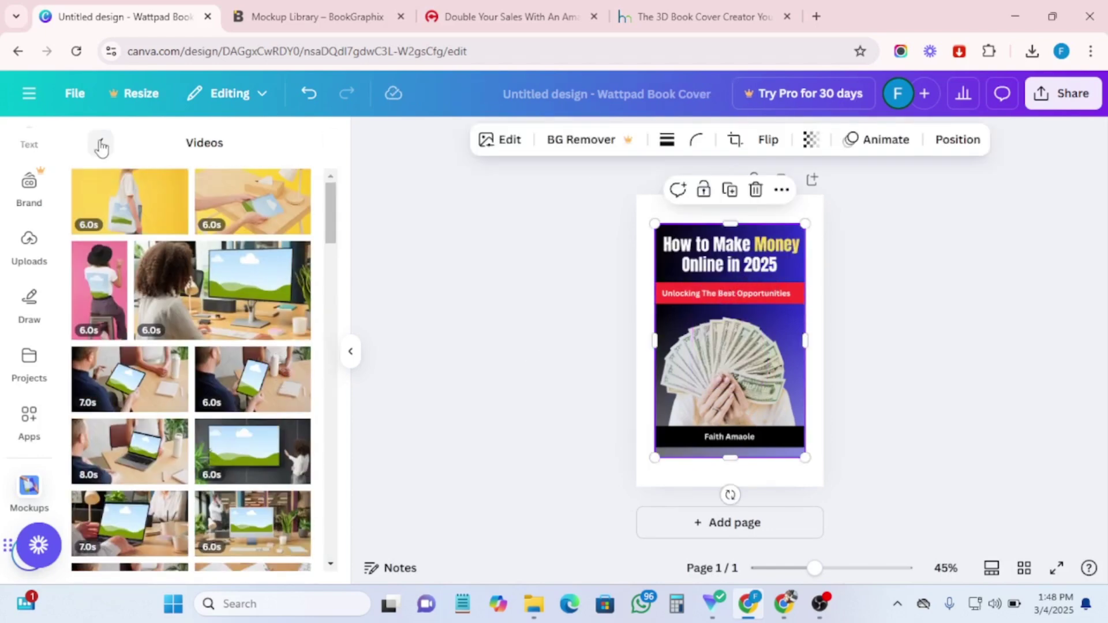
left_click(101, 147)
scroll(173, 404, "down", 4)
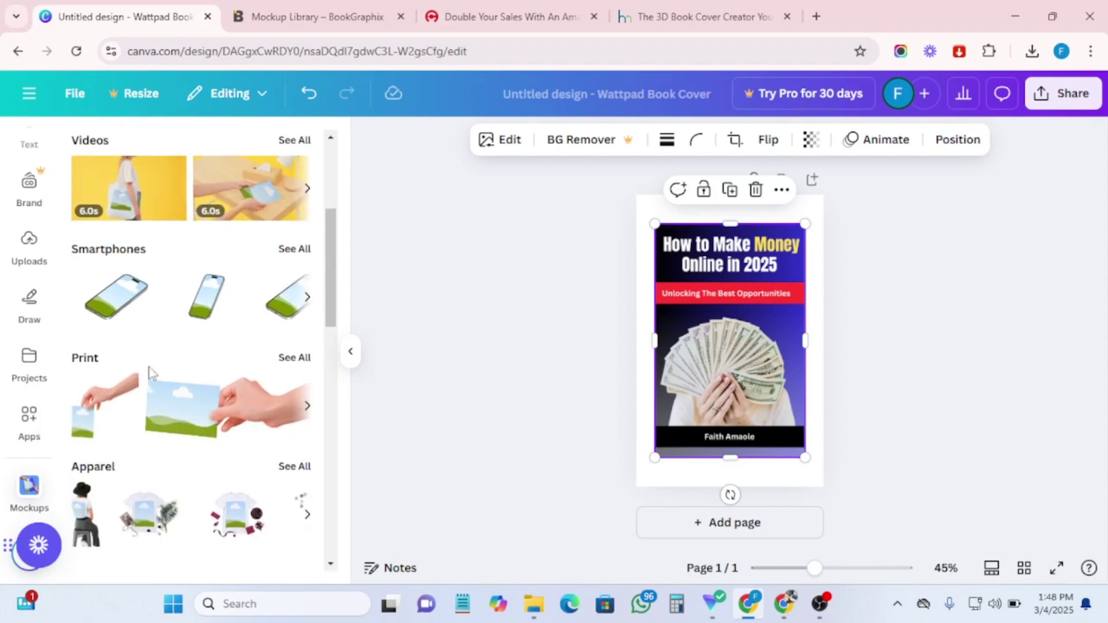
left_click(295, 359)
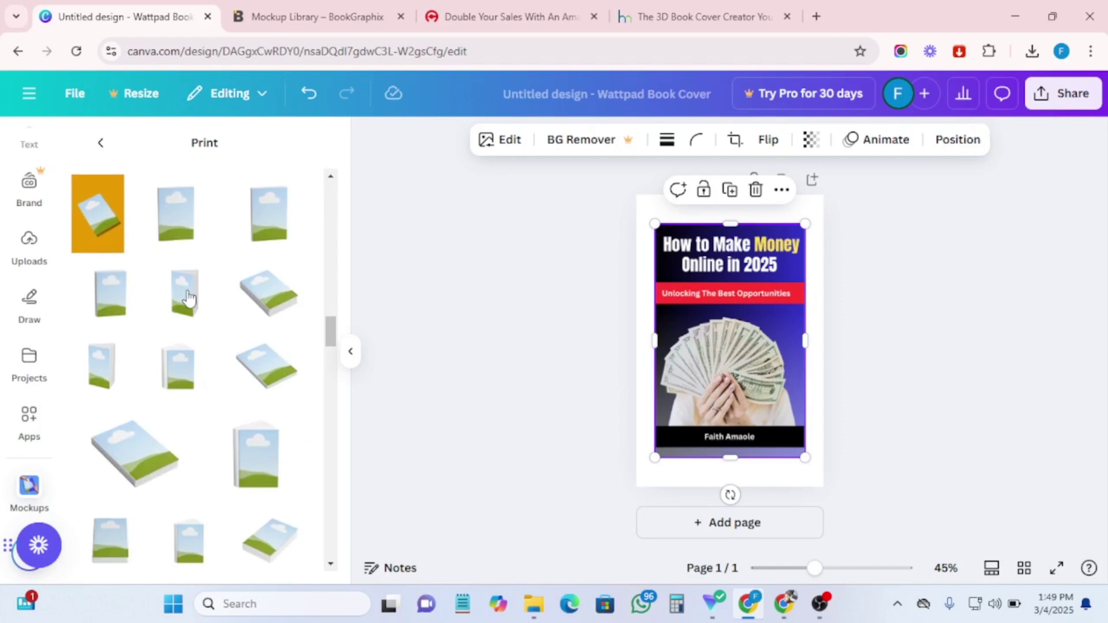
left_click(189, 299)
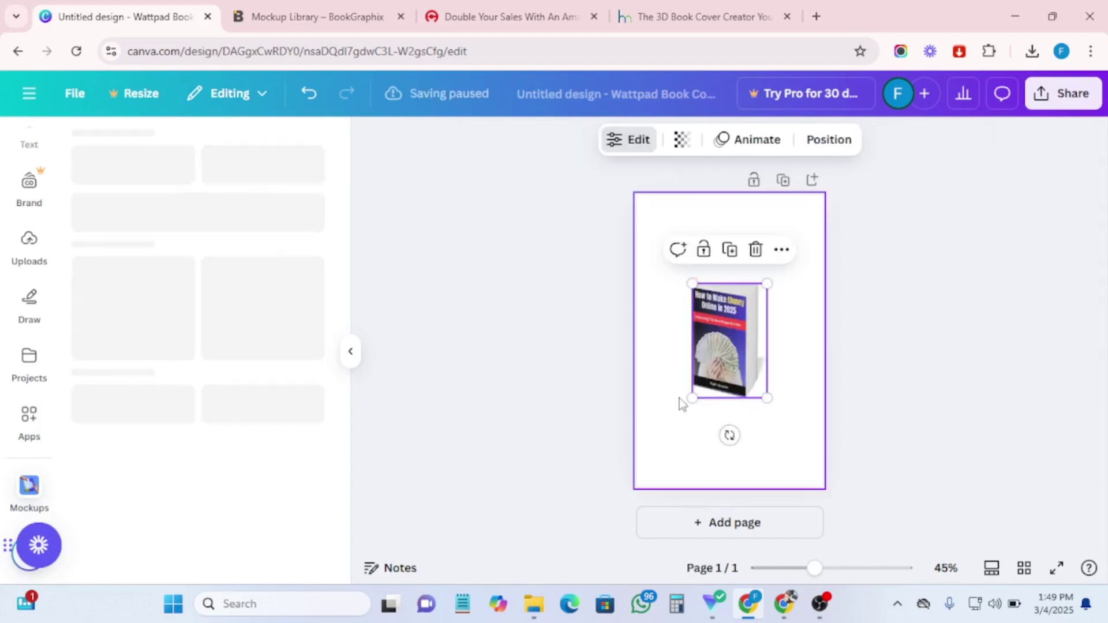
left_click_drag(691, 401, 655, 456)
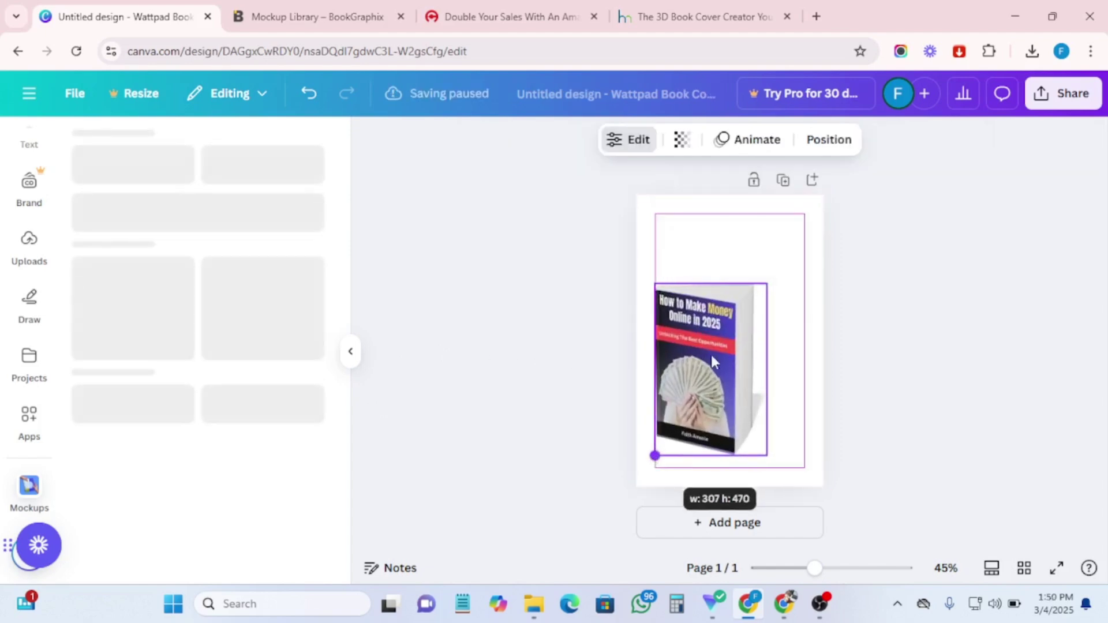
left_click_drag(800, 269, 766, 333)
Open Adazing's free Instant Book Mockup Generator page.
left_click(894, 321)
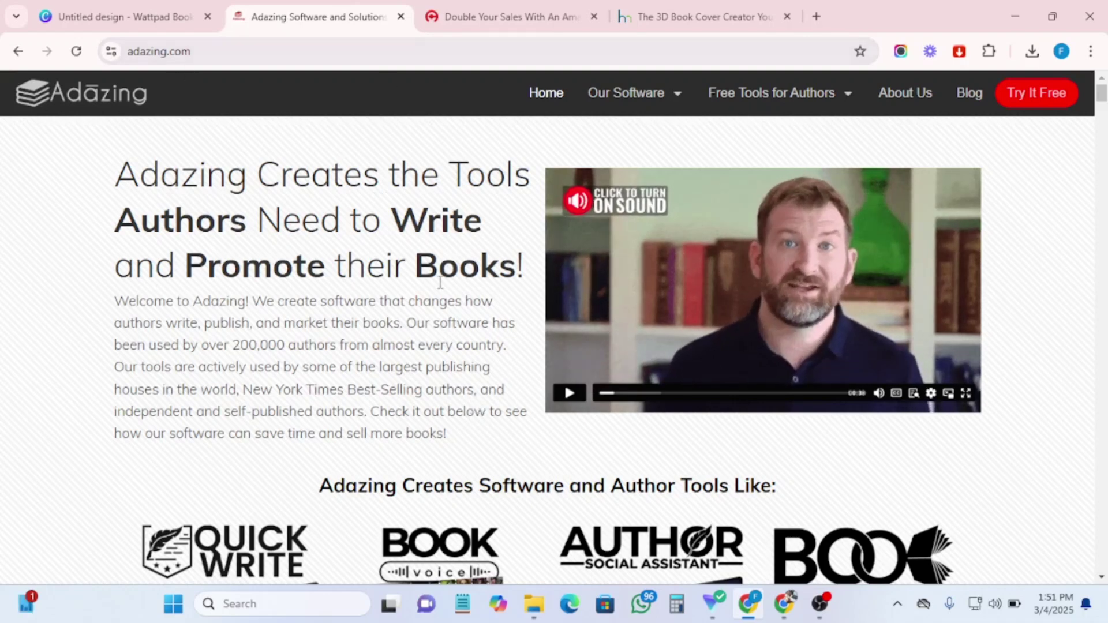
mouse_move(762, 101)
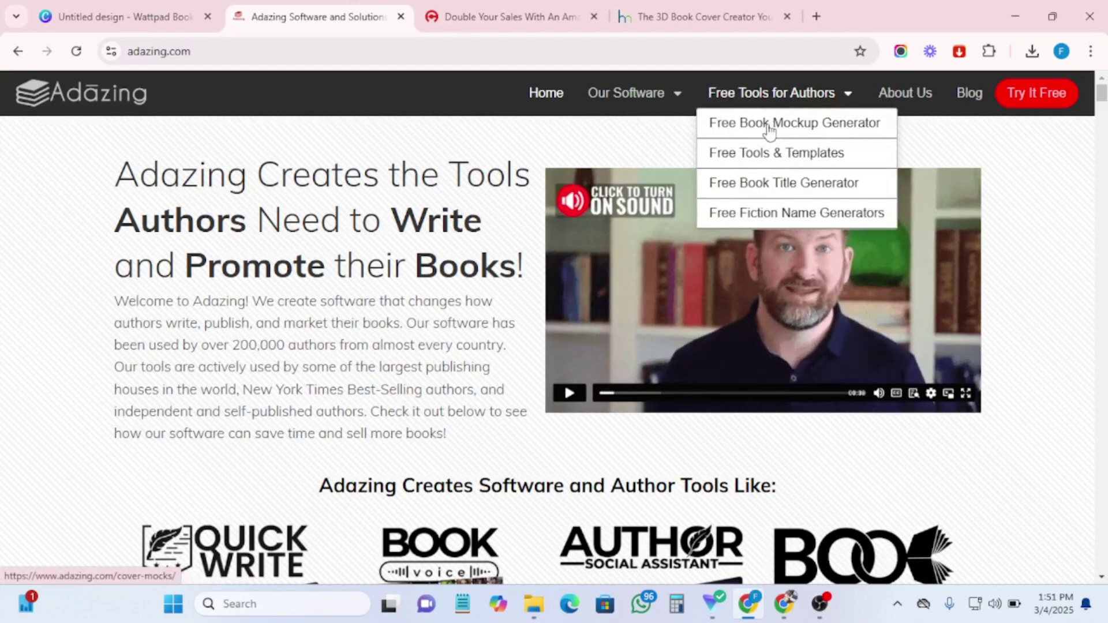
left_click(821, 126)
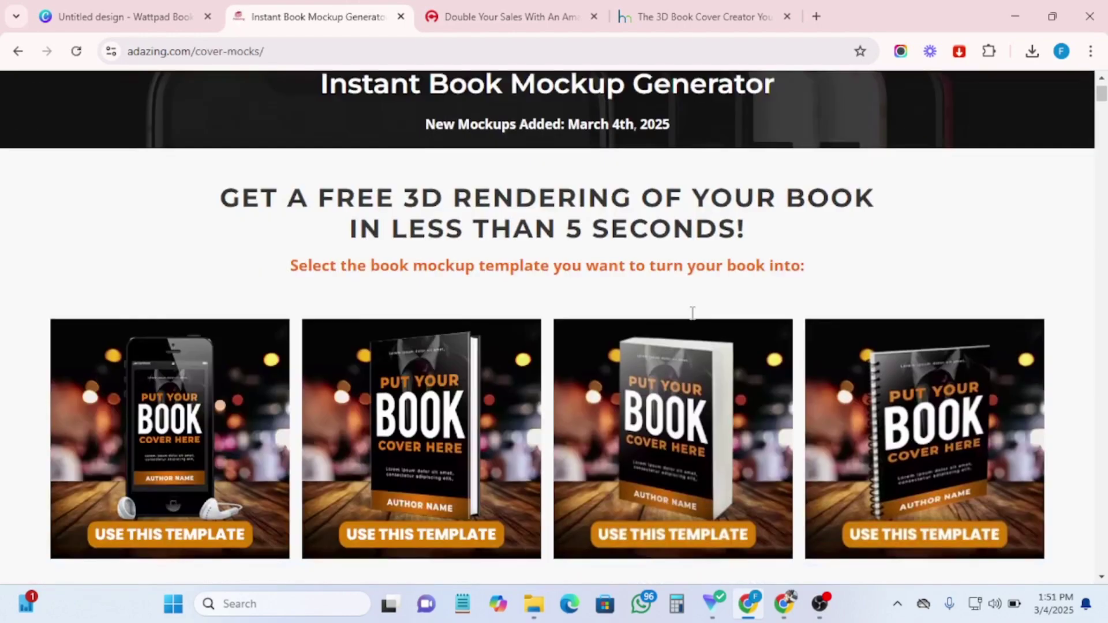
Choose the third, standing paperback template to bring up the Upload Your Cover form.
scroll(690, 311, "down", 3)
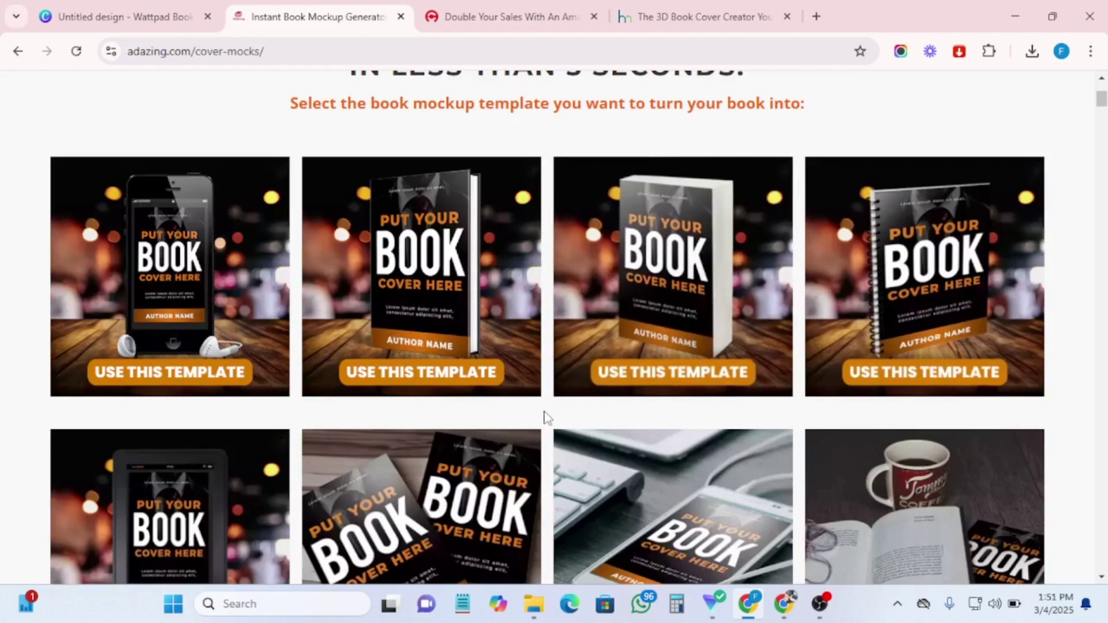
scroll(579, 374, "down", 1)
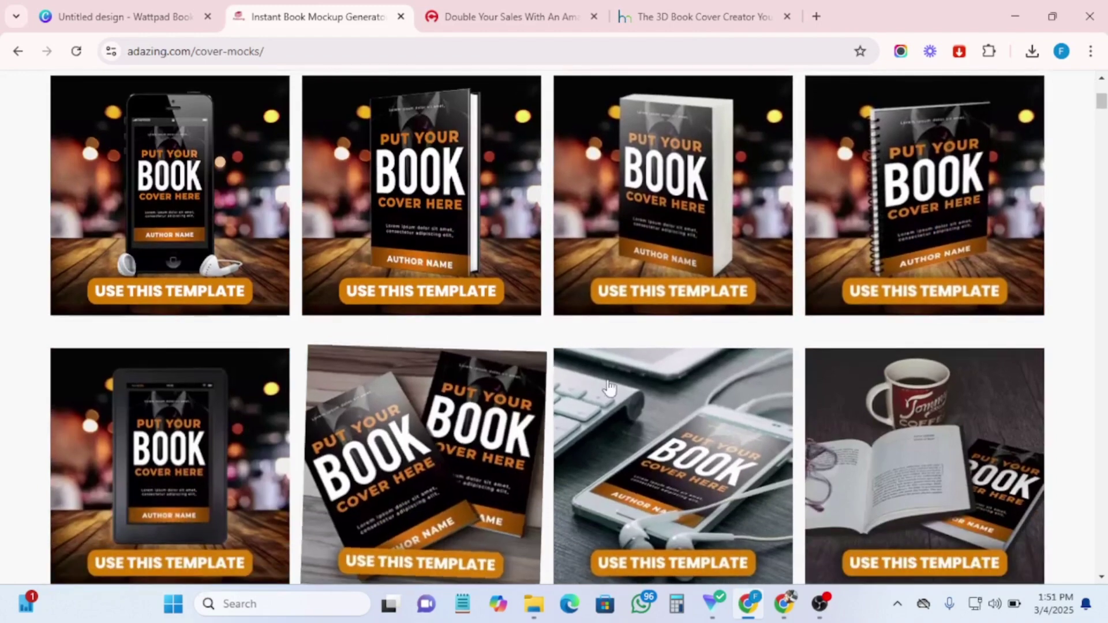
scroll(641, 363, "down", 4)
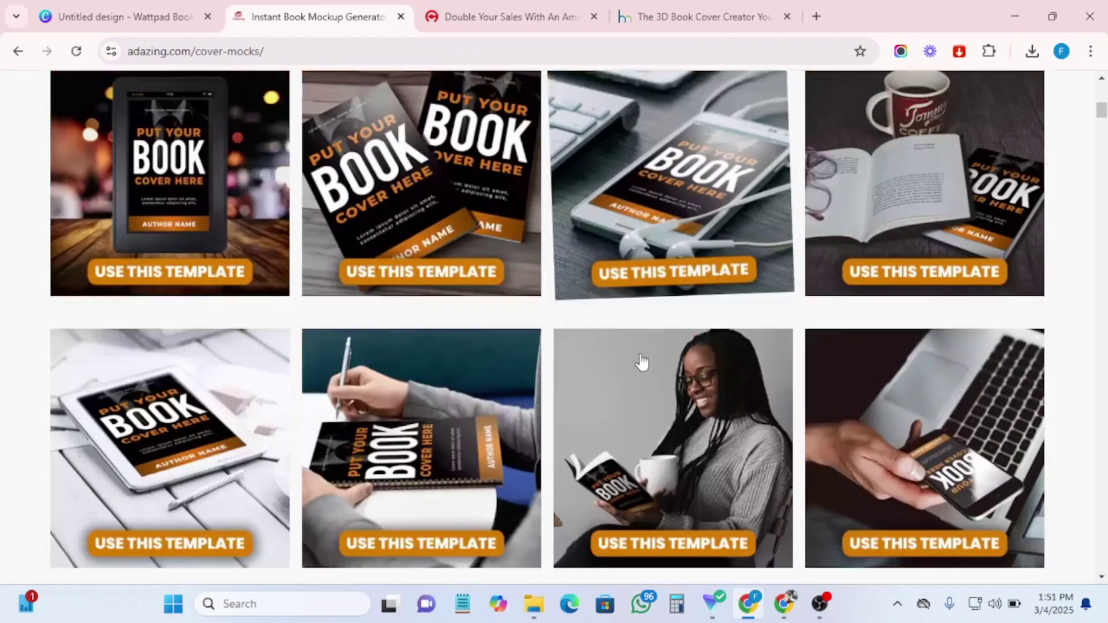
scroll(600, 414, "up", 7)
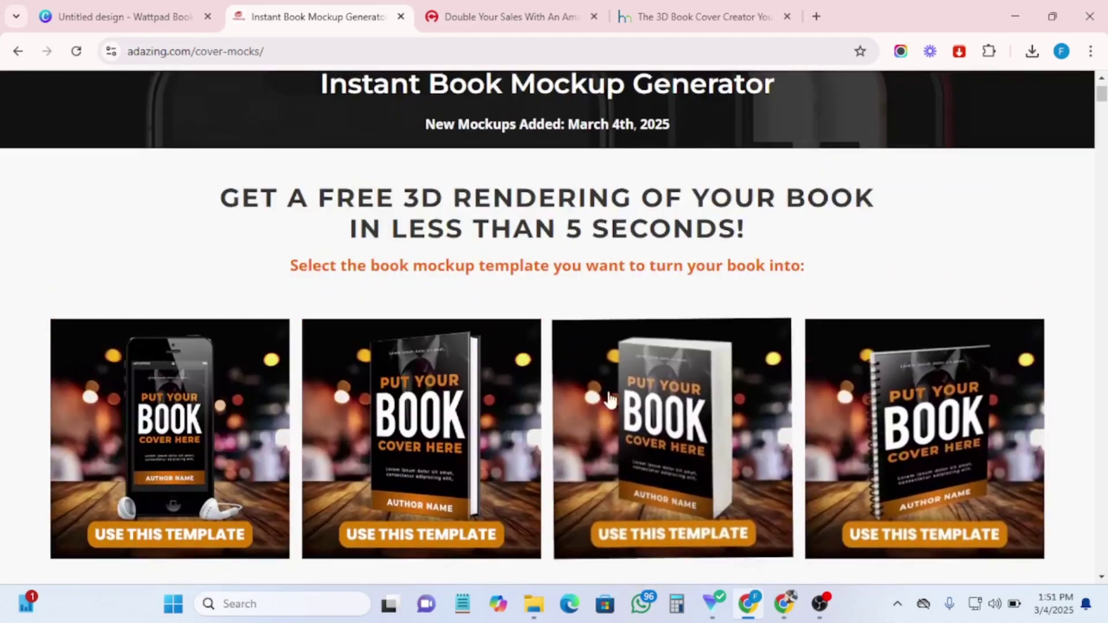
scroll(690, 287, "down", 2)
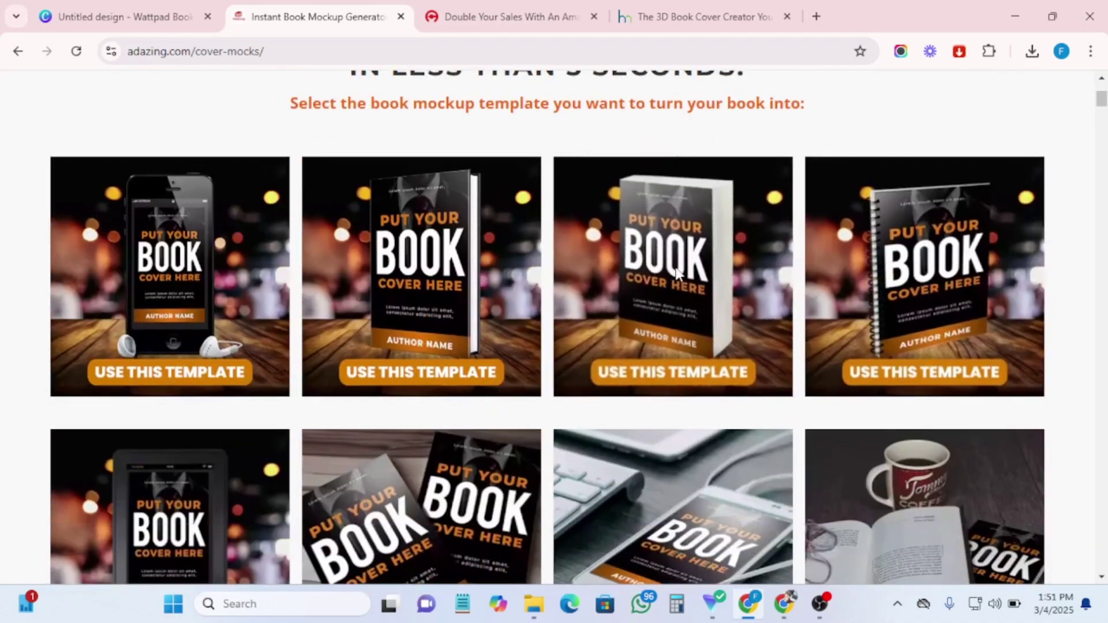
left_click(679, 274)
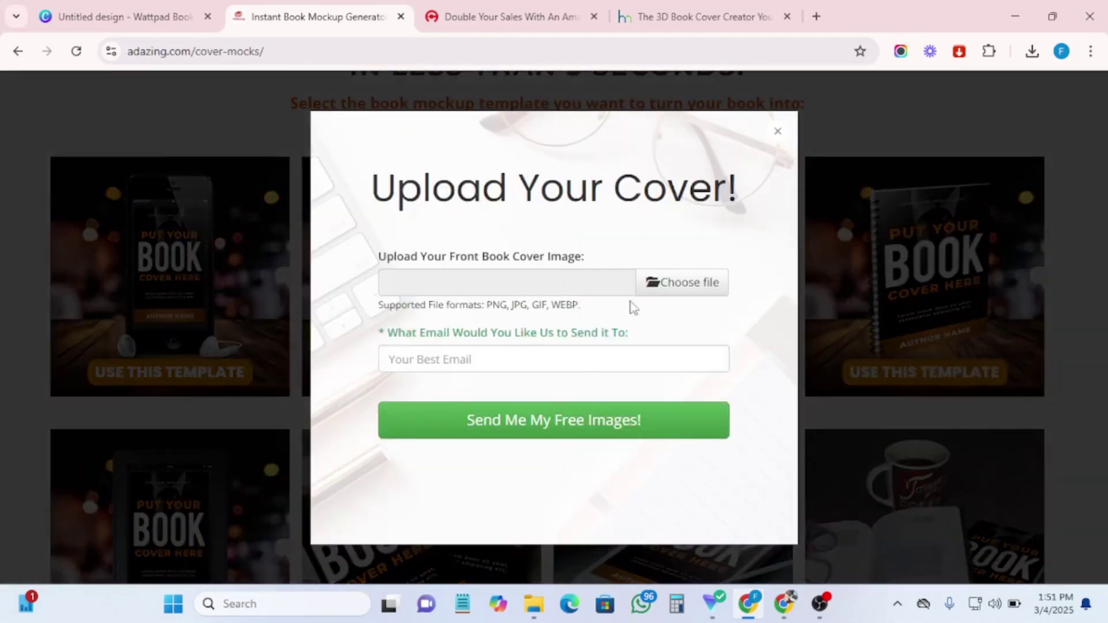
Attach the Green and White money cover image to Adazing's upload form.
left_click(679, 282)
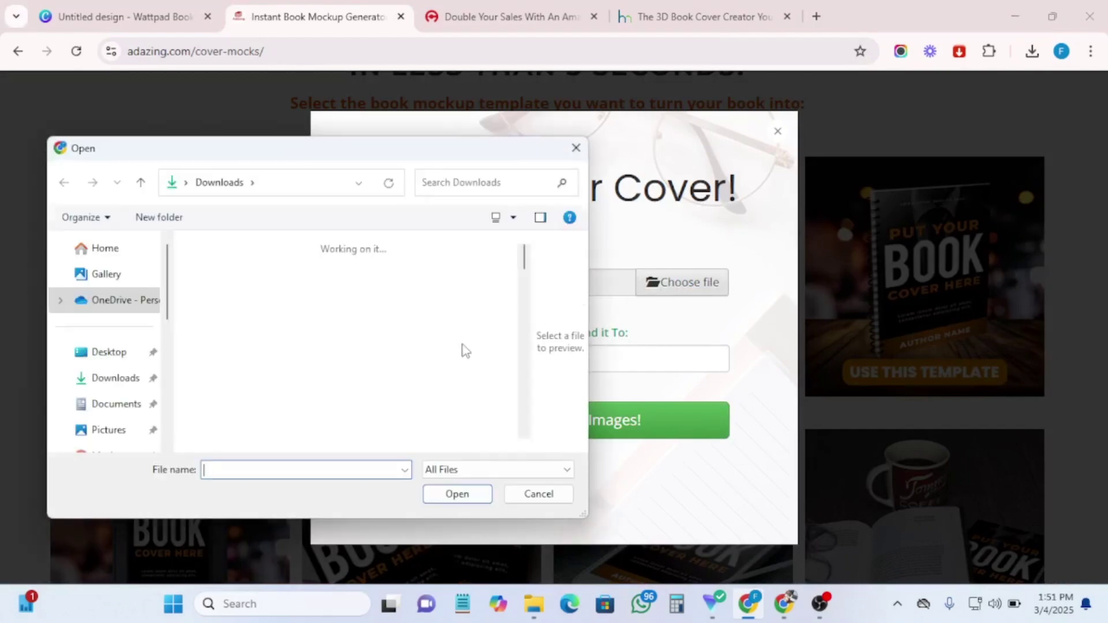
scroll(351, 393, "down", 5)
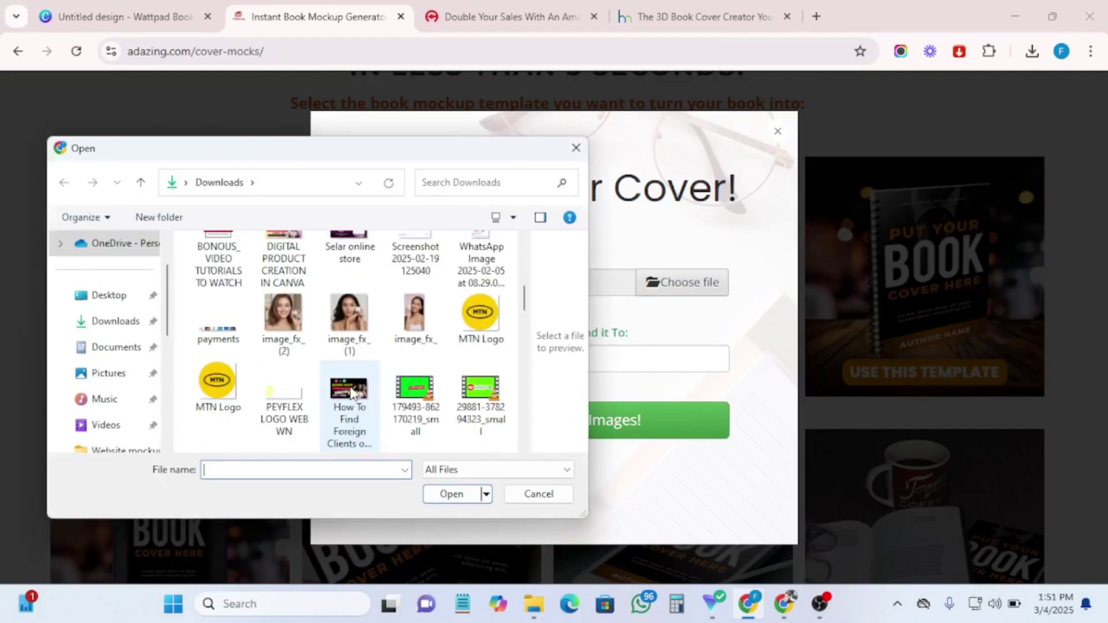
scroll(375, 370, "down", 5)
scroll(379, 378, "up", 4)
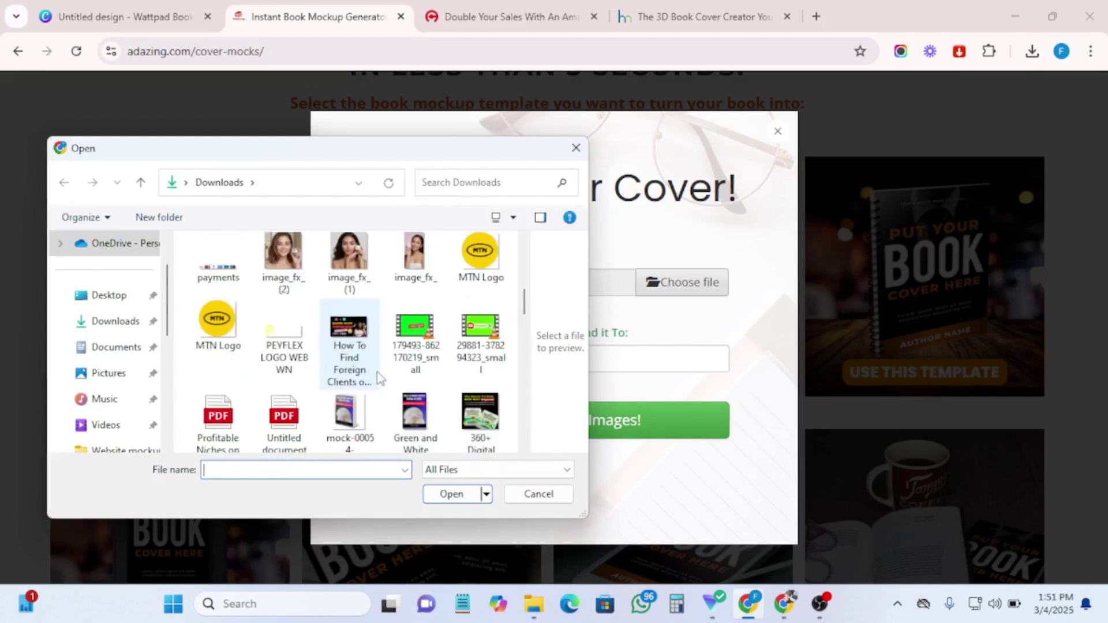
left_click(425, 409)
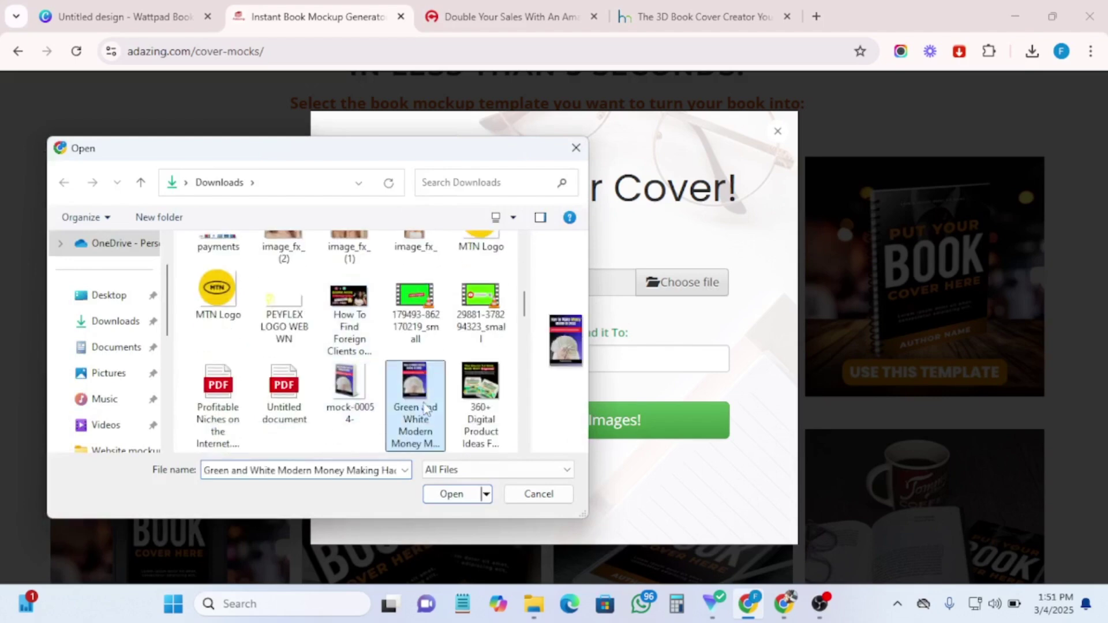
left_click(456, 497)
Fill in the saved delivery e-mail, request the free mockup images, then go to the Absolute Covers tab.
left_click(509, 347)
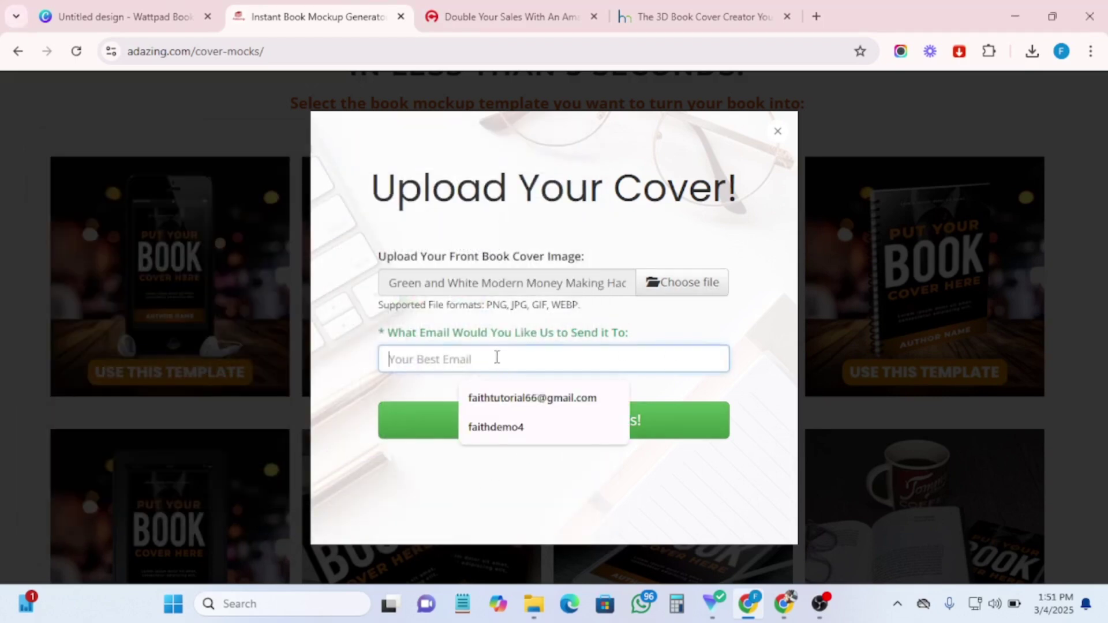
left_click(487, 405)
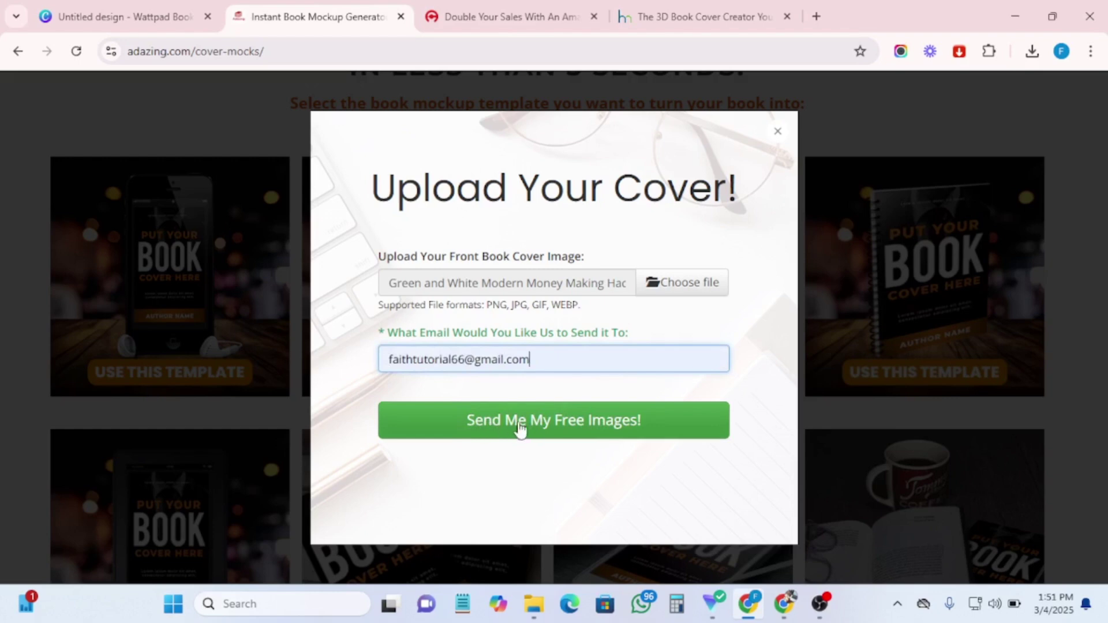
left_click(526, 427)
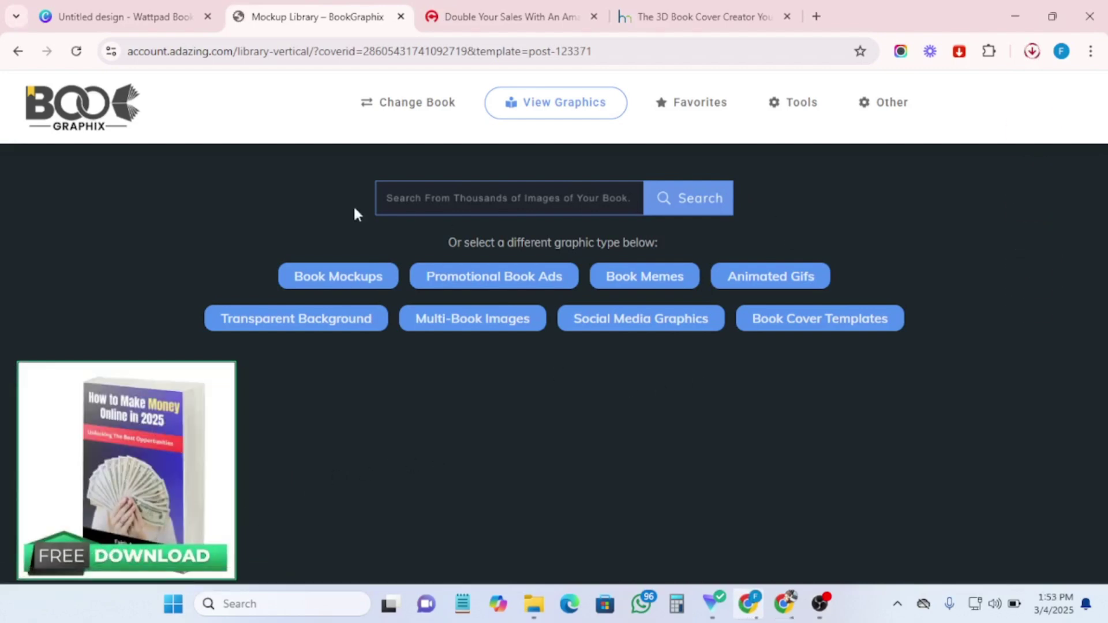
left_click(490, 23)
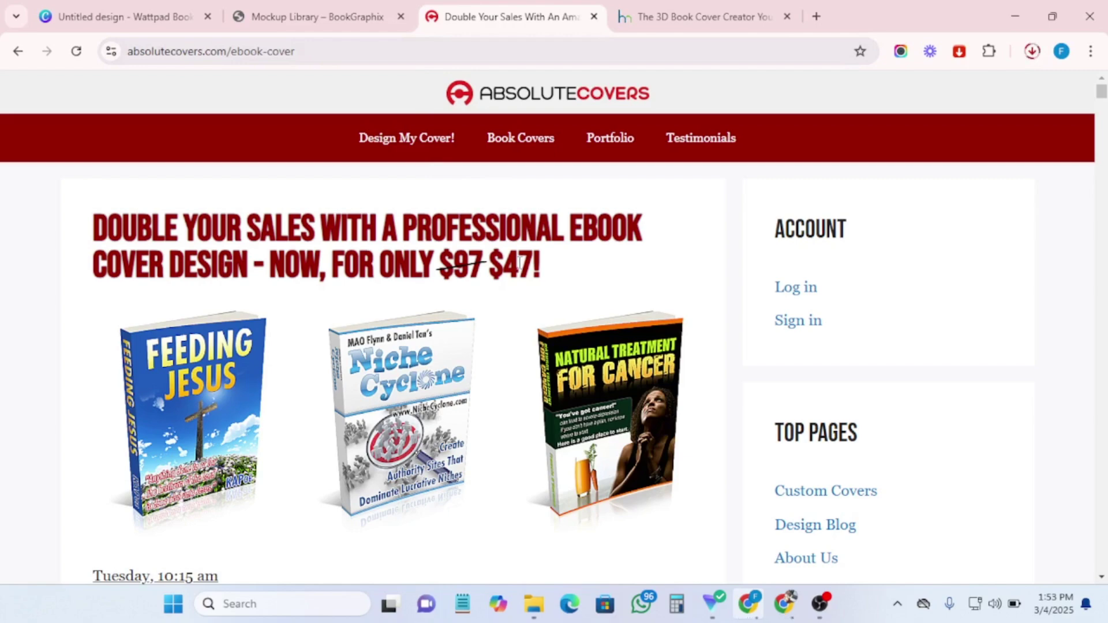
Scroll through the Absolute Covers ebook-cover page to reach the Free Cover Generator under Cover Options.
scroll(433, 199, "down", 4)
scroll(552, 198, "up", 4)
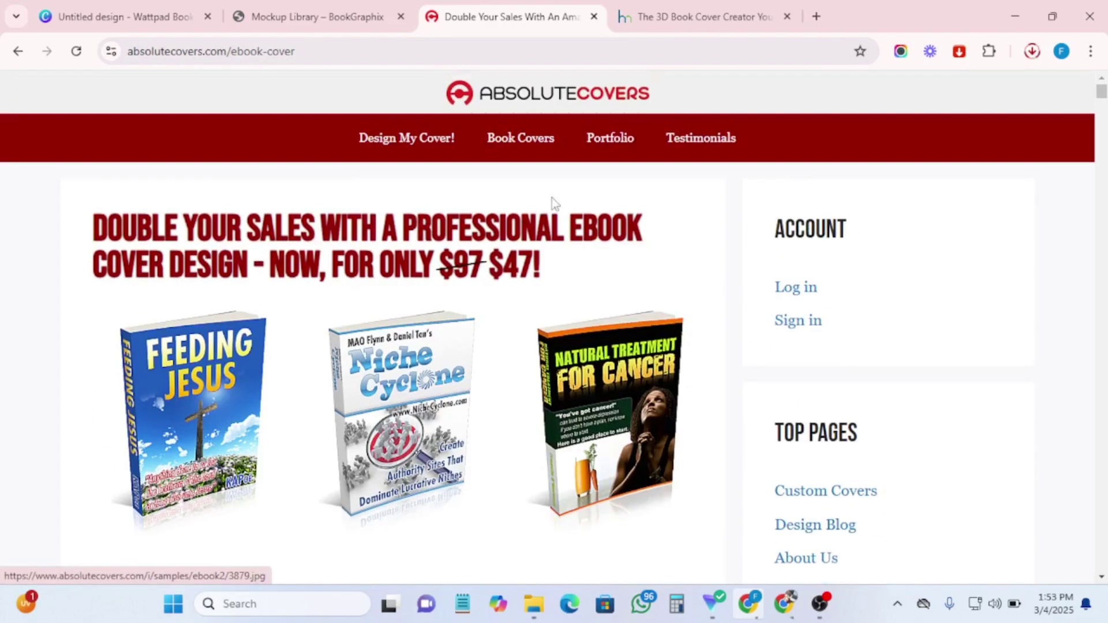
scroll(520, 352, "down", 3)
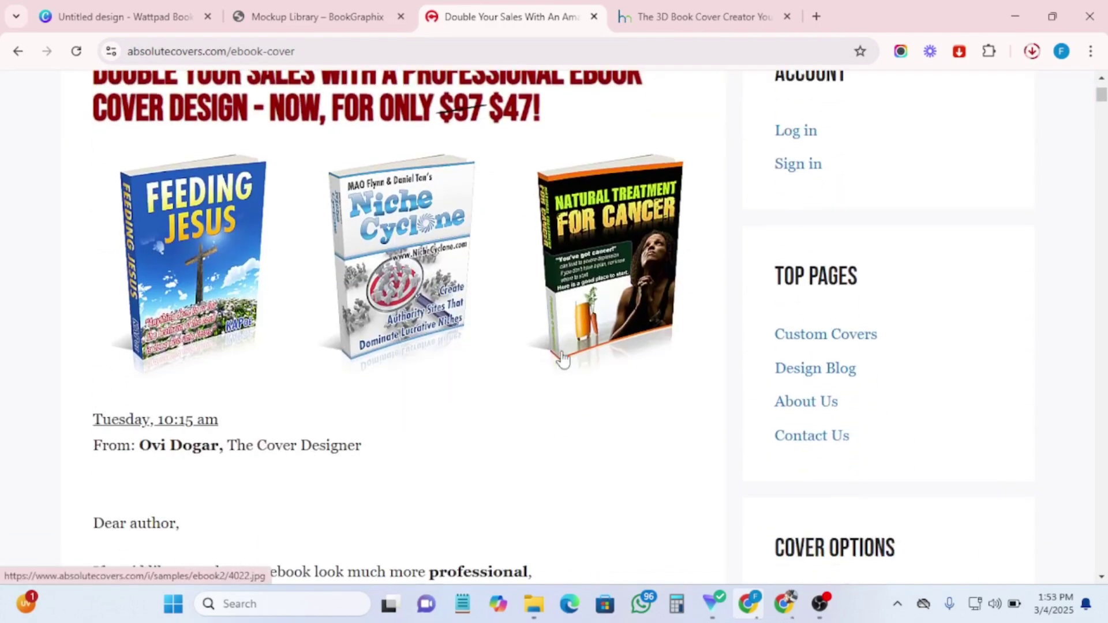
scroll(880, 513, "down", 7)
scroll(787, 450, "up", 6)
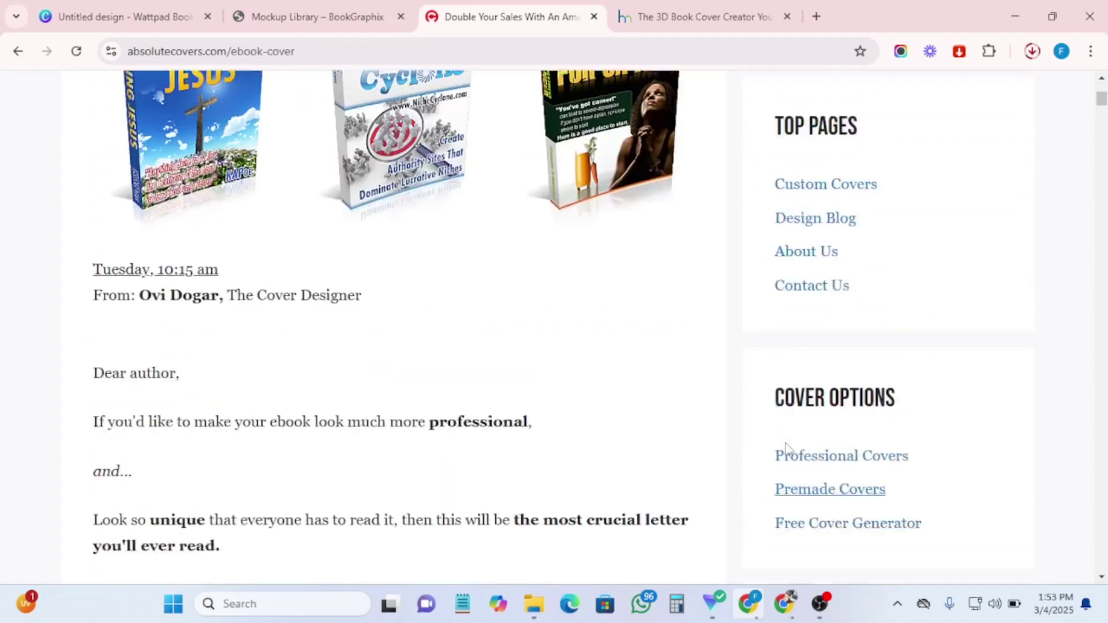
scroll(346, 279, "up", 5)
scroll(348, 292, "down", 13)
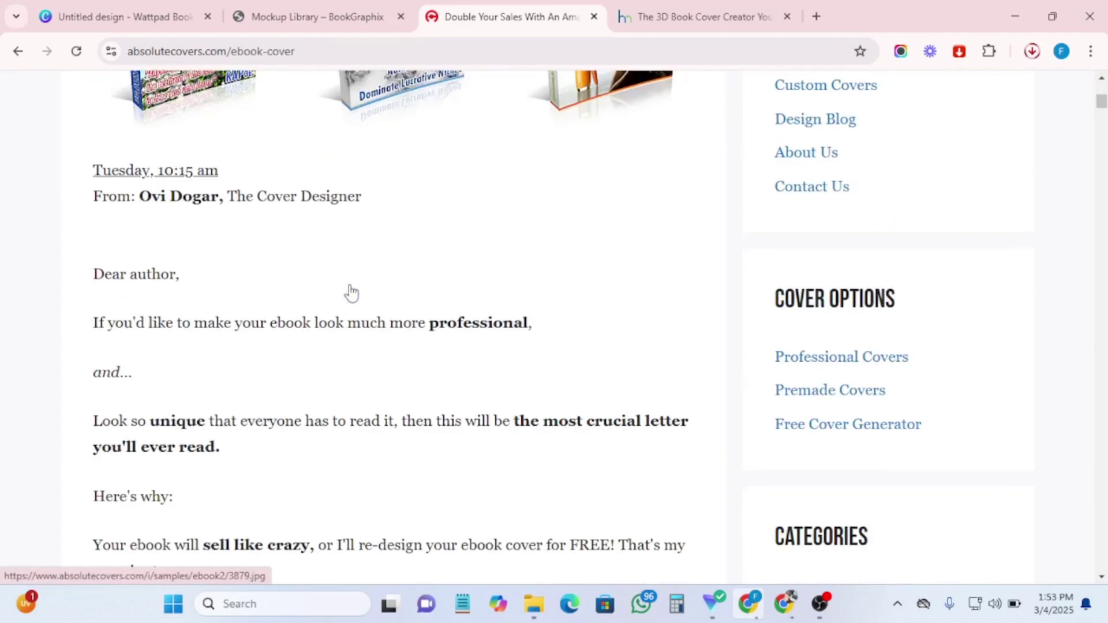
scroll(354, 296, "up", 10)
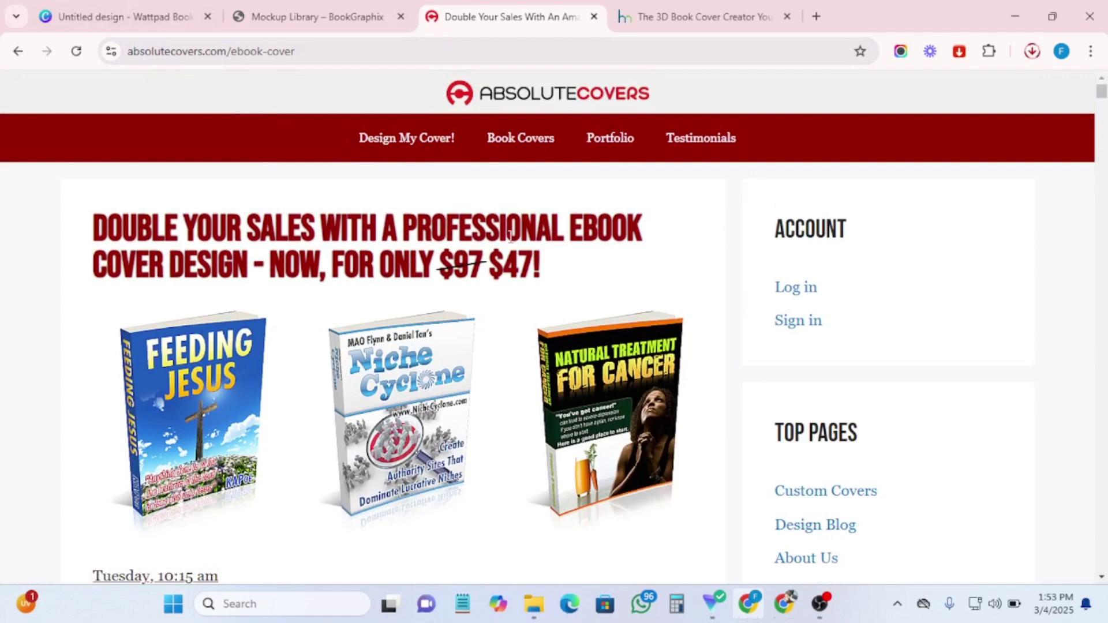
scroll(511, 238, "down", 1)
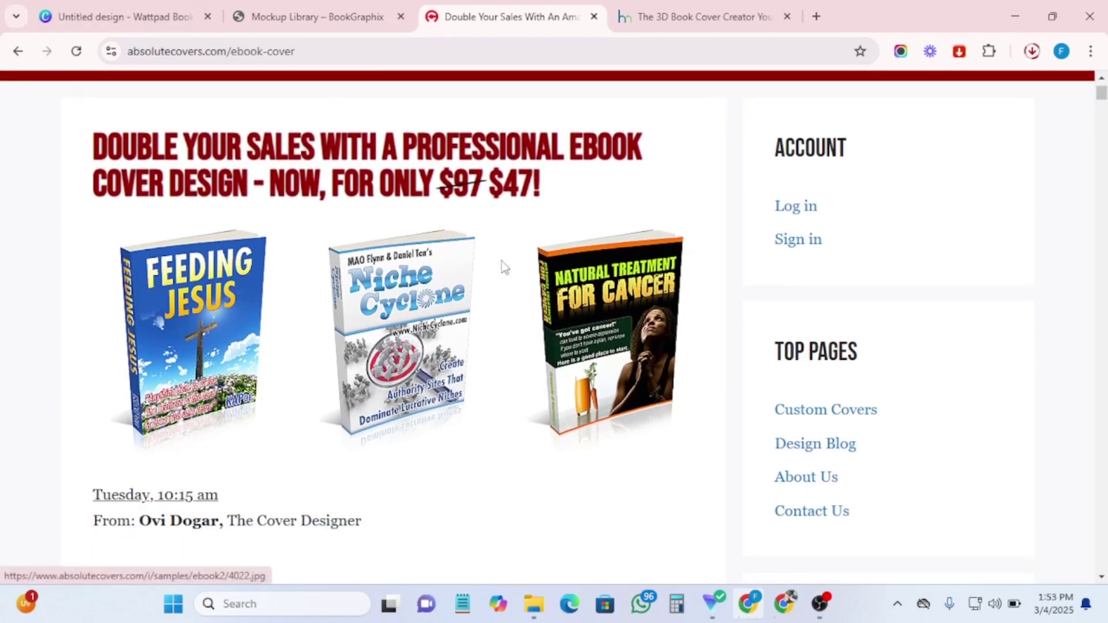
scroll(484, 330, "down", 1)
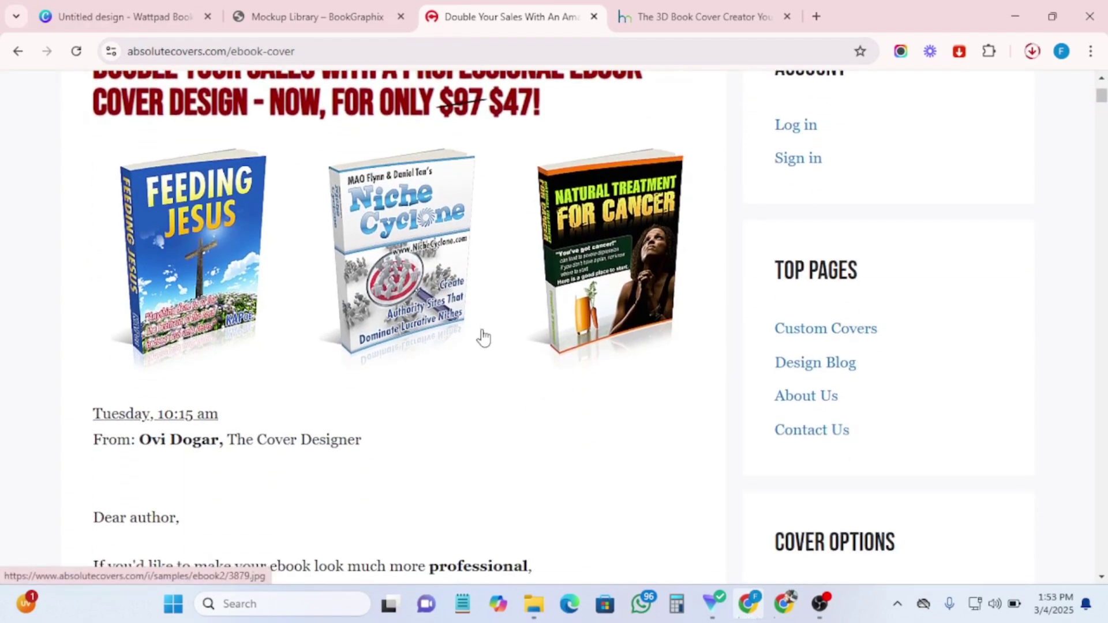
scroll(484, 340, "down", 1)
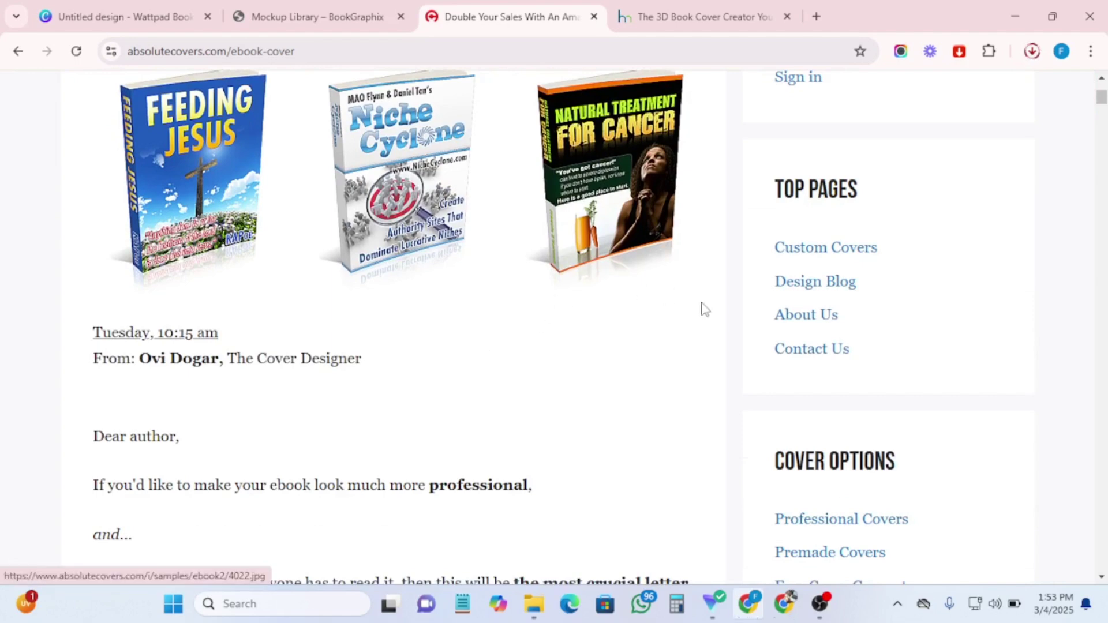
scroll(709, 348, "down", 3)
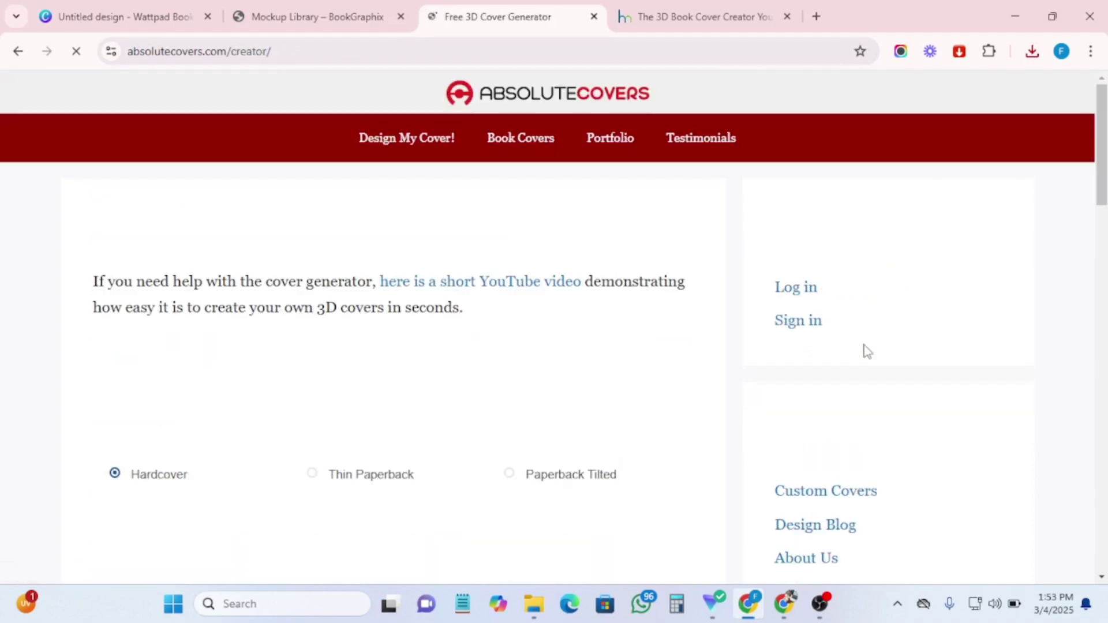
Go with the Paperback Tilted template and scroll down to the Upload Your Front Cover field.
scroll(569, 410, "down", 3)
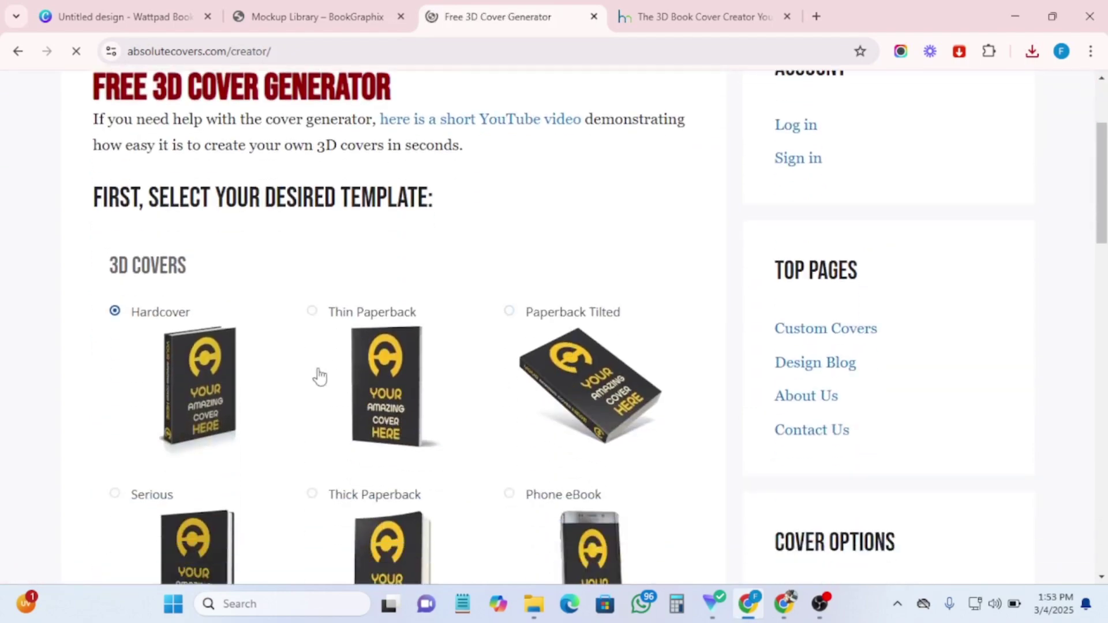
scroll(391, 376, "down", 2)
scroll(430, 374, "down", 2)
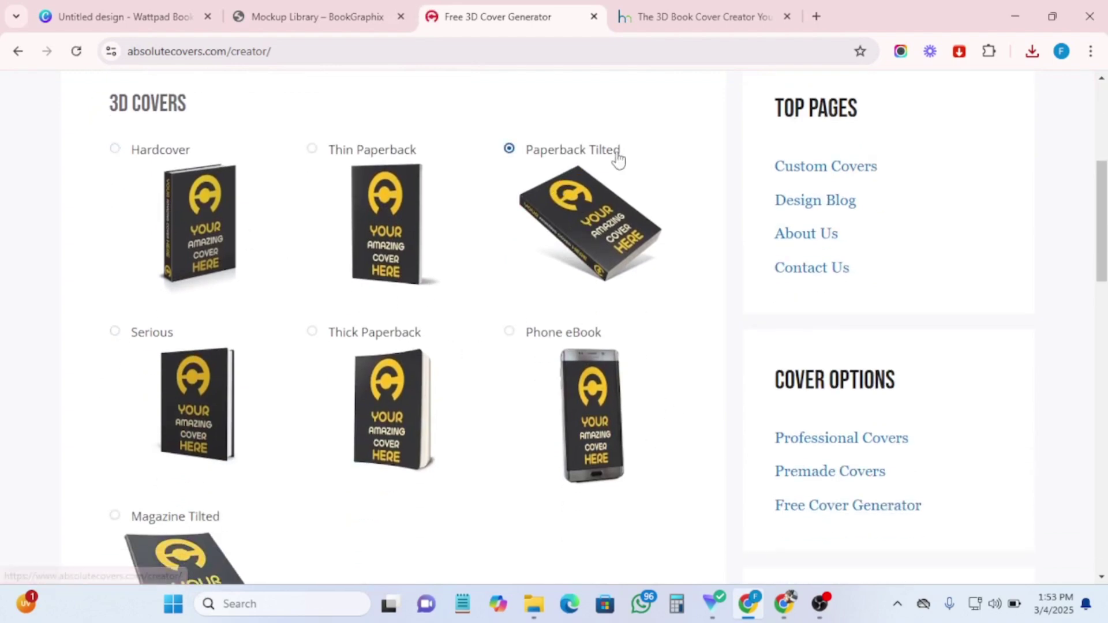
scroll(603, 258, "down", 2)
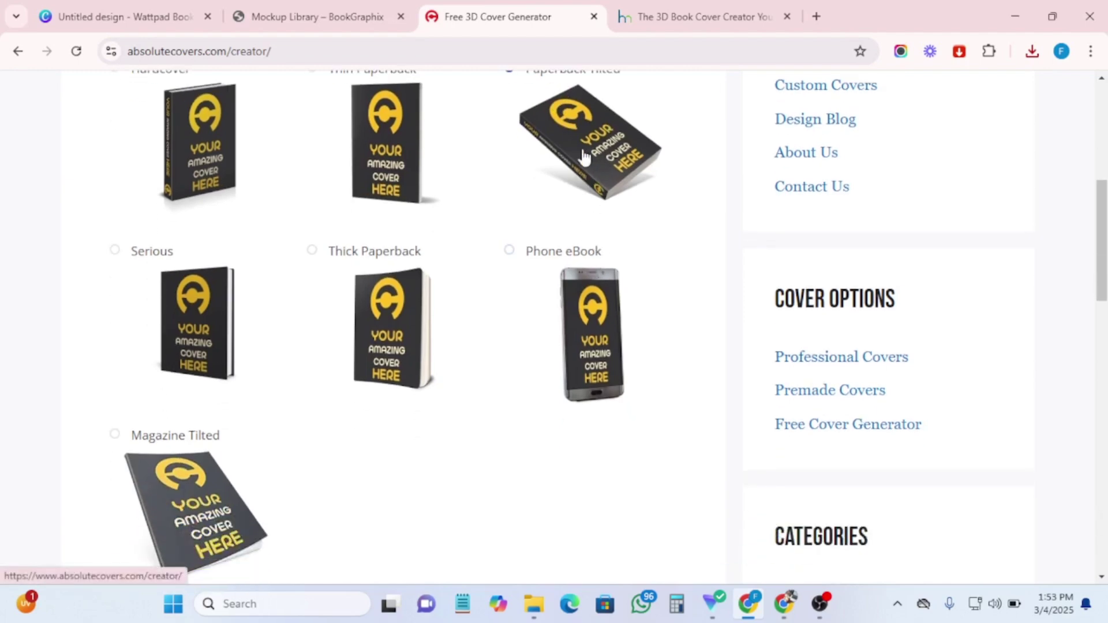
scroll(591, 278, "up", 4)
scroll(582, 344, "down", 15)
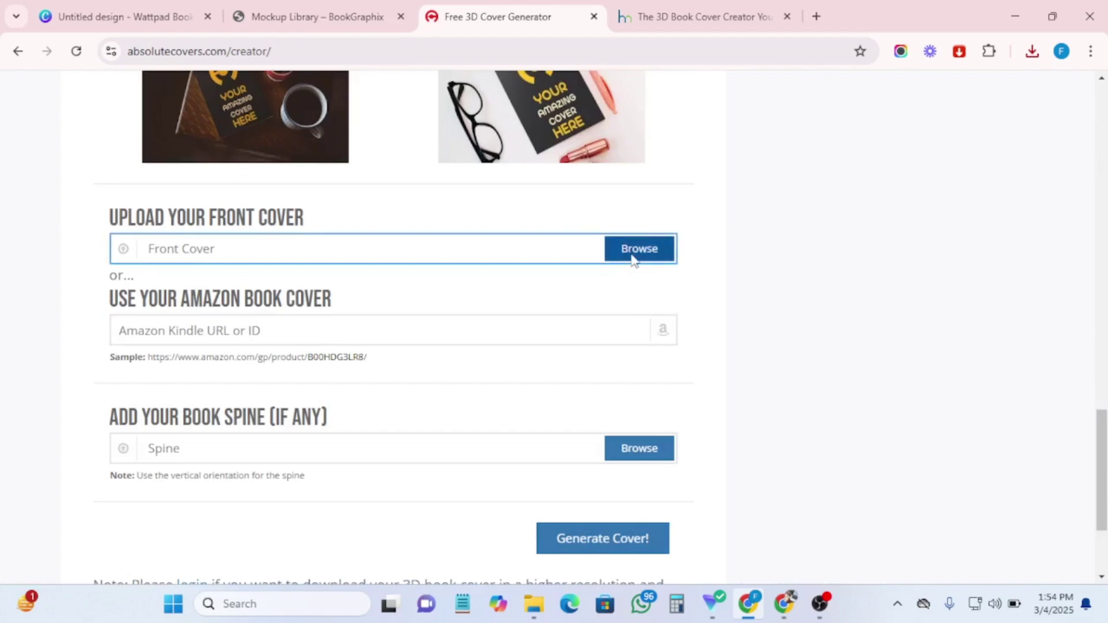
Upload the Green and White money cover as the front cover and submit it with Generate Cover!
left_click(639, 246)
scroll(396, 389, "down", 6)
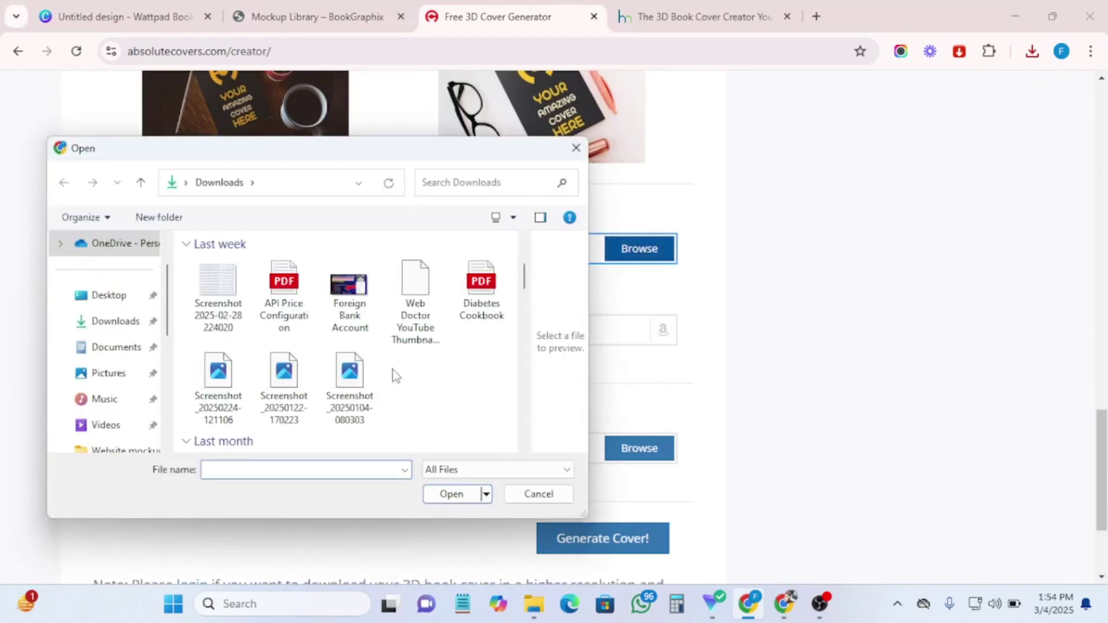
scroll(392, 369, "down", 3)
left_click(414, 361)
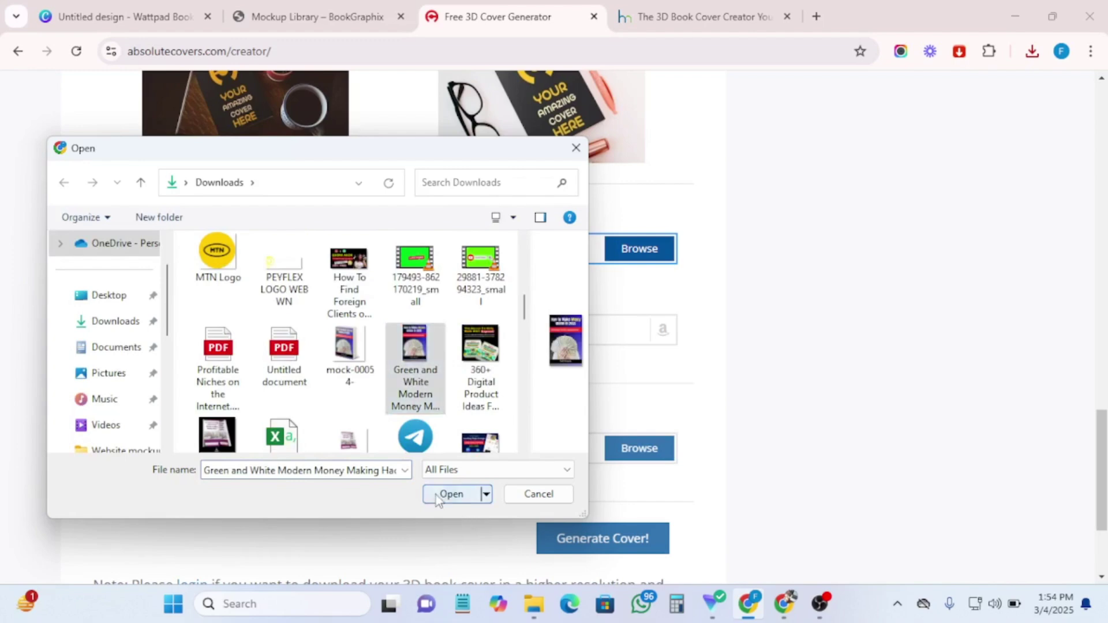
left_click(441, 494)
scroll(635, 438, "down", 2)
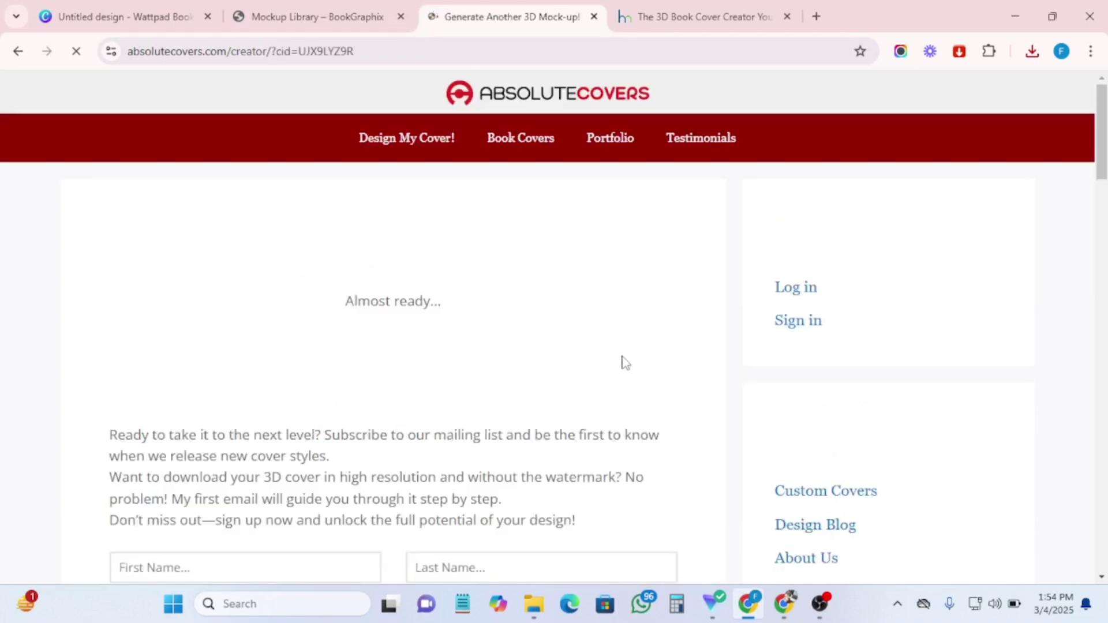
Download the tilted 3D cover as cover_UJX9LYZ9R.png and switch to the DIY Book Design tab.
scroll(476, 403, "down", 3)
scroll(470, 433, "up", 3)
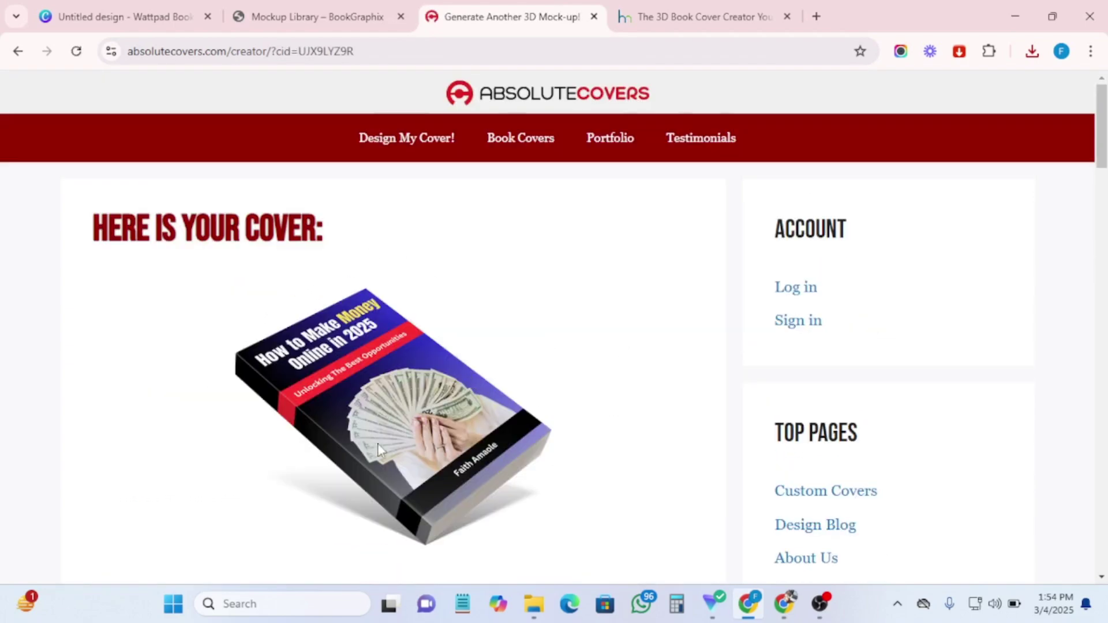
scroll(387, 442, "down", 2)
scroll(514, 372, "down", 2)
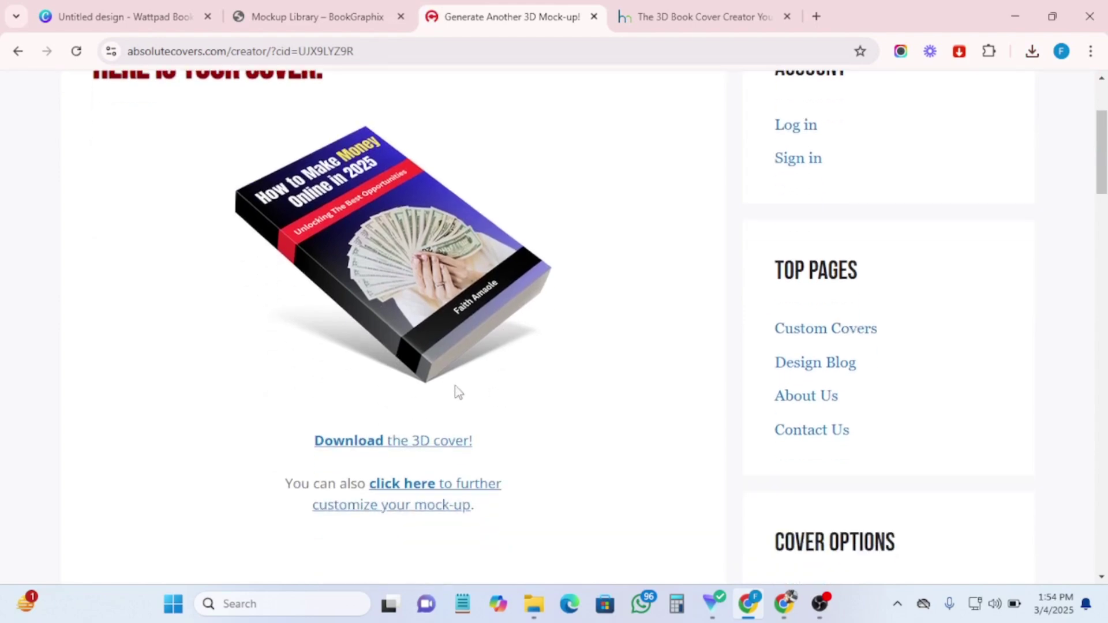
left_click(413, 441)
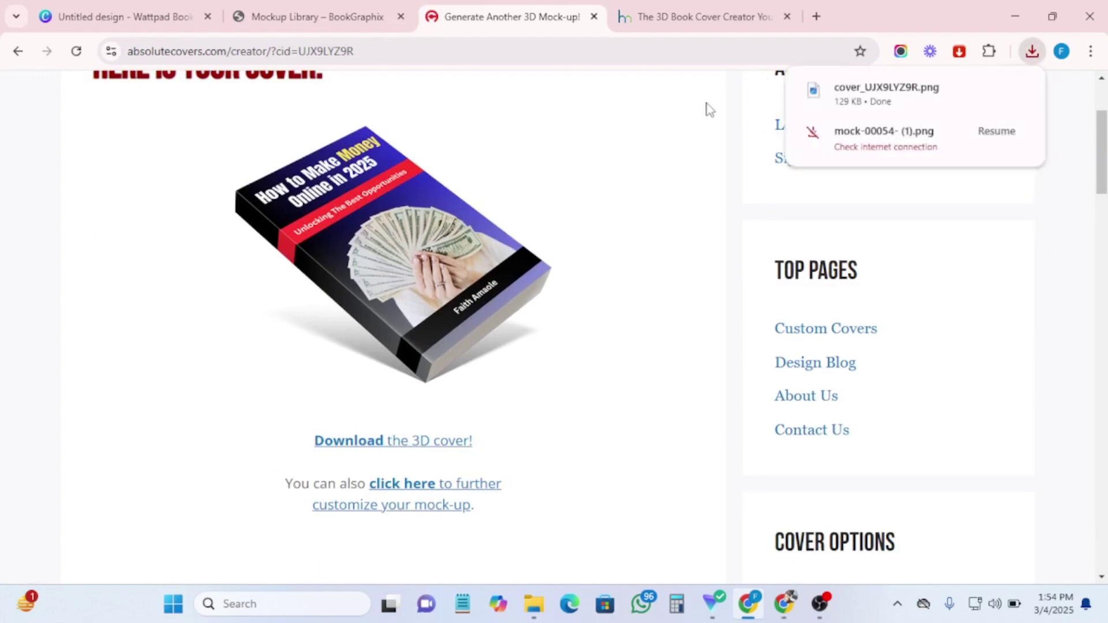
left_click(664, 16)
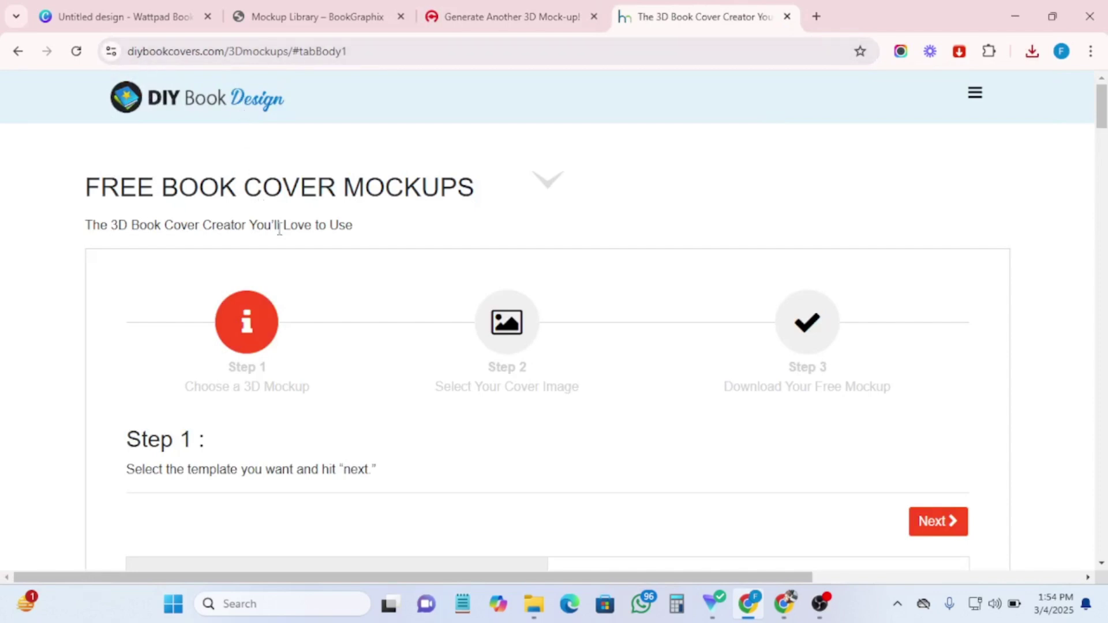
Browse the Single mockup templates in the 3D Book Cover Creator.
scroll(415, 248, "down", 8)
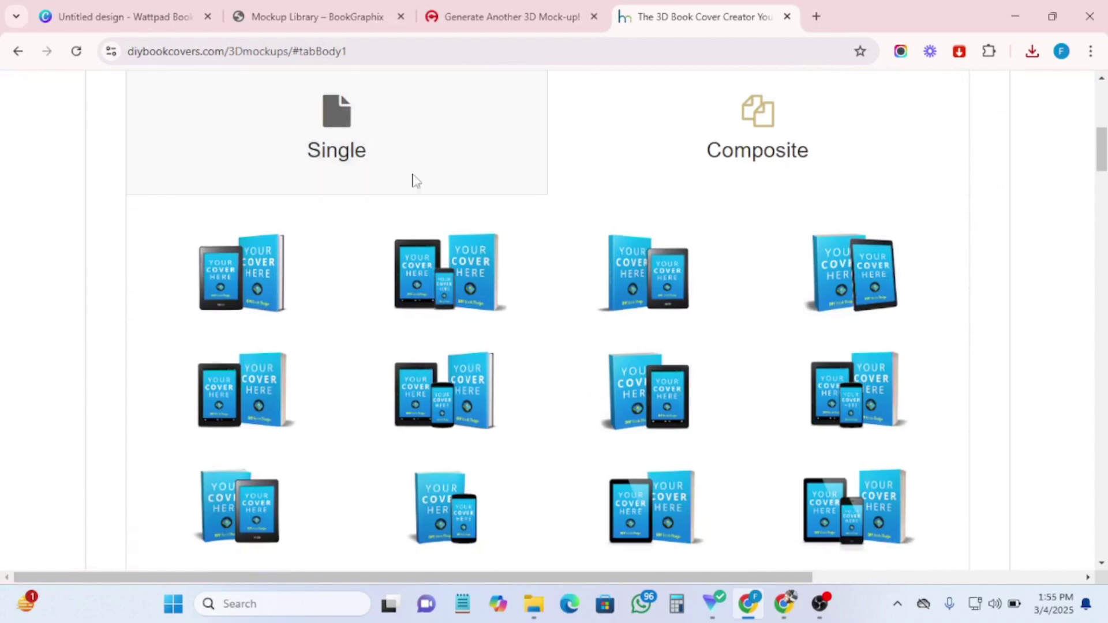
left_click(374, 149)
scroll(414, 193, "up", 4)
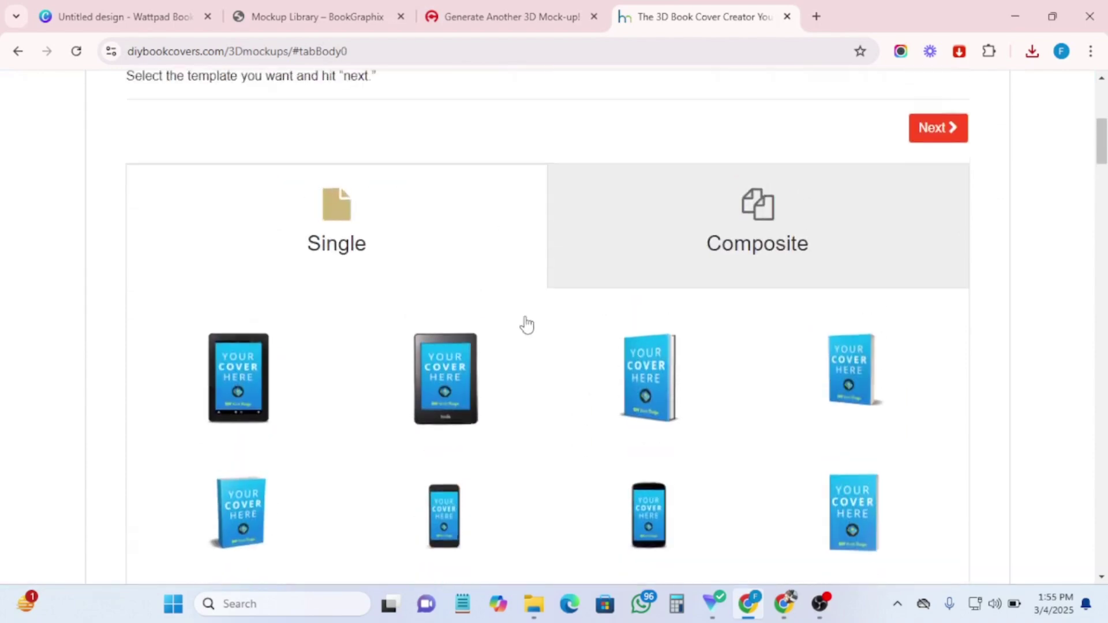
scroll(525, 321, "down", 1)
scroll(730, 435, "down", 4)
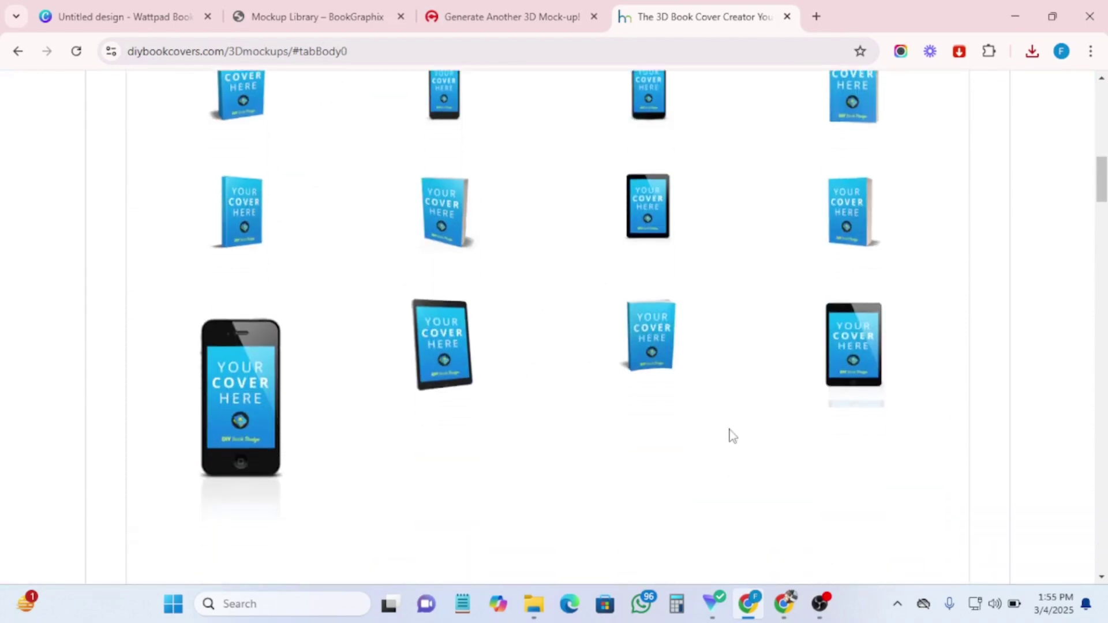
scroll(719, 430, "up", 8)
Switch to the Composite templates and look through them for the tablet, phone and book combination.
left_click(746, 497)
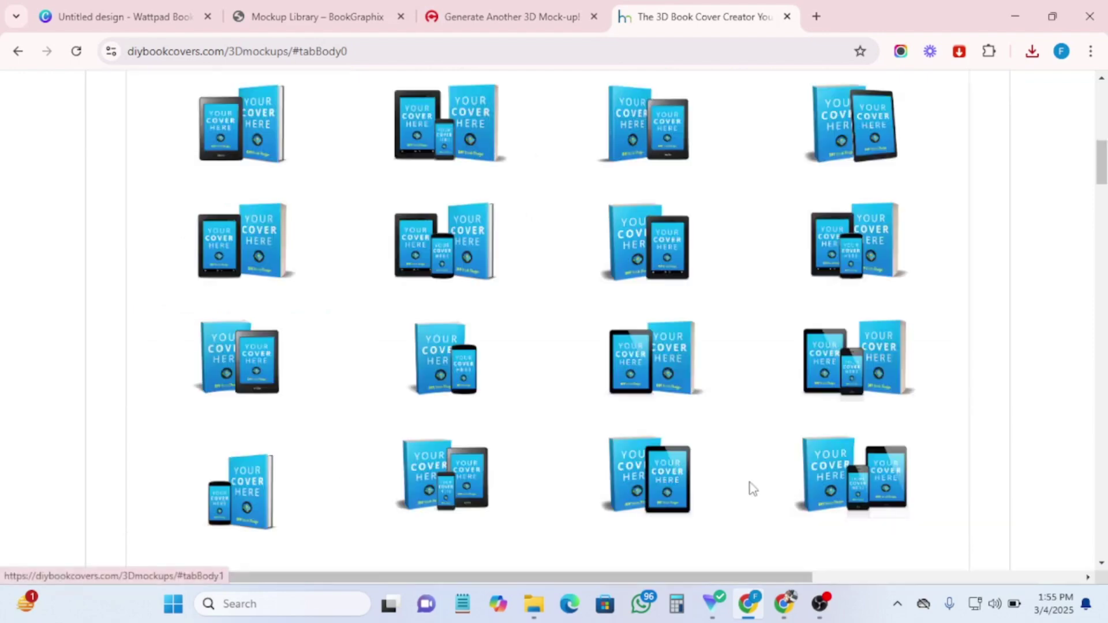
scroll(618, 448, "up", 1)
scroll(622, 438, "up", 3)
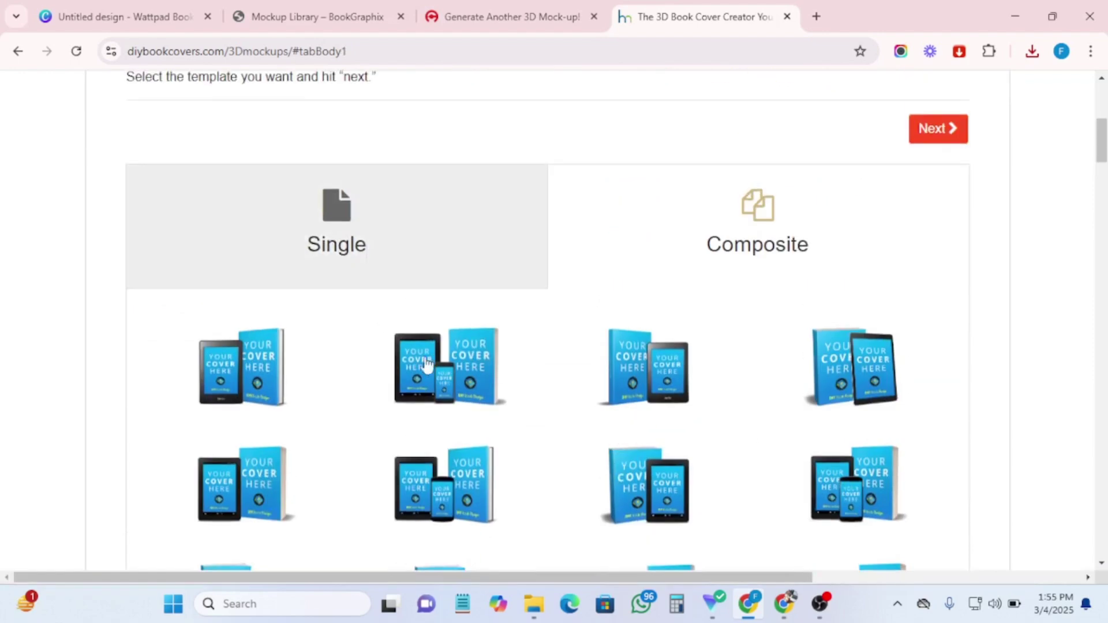
scroll(428, 366, "down", 1)
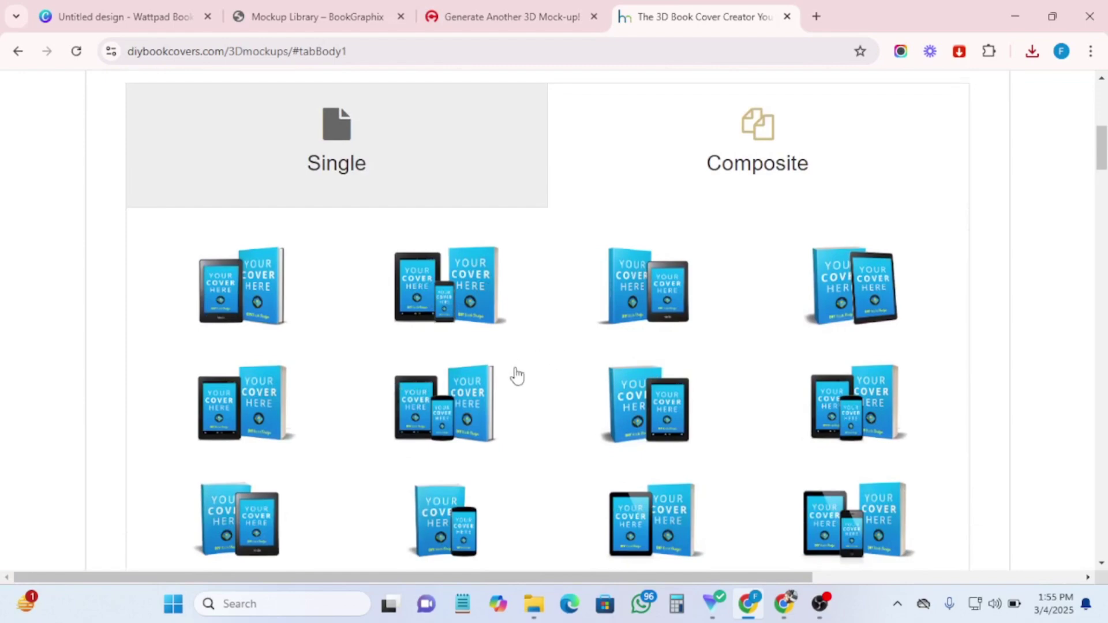
scroll(517, 375, "down", 2)
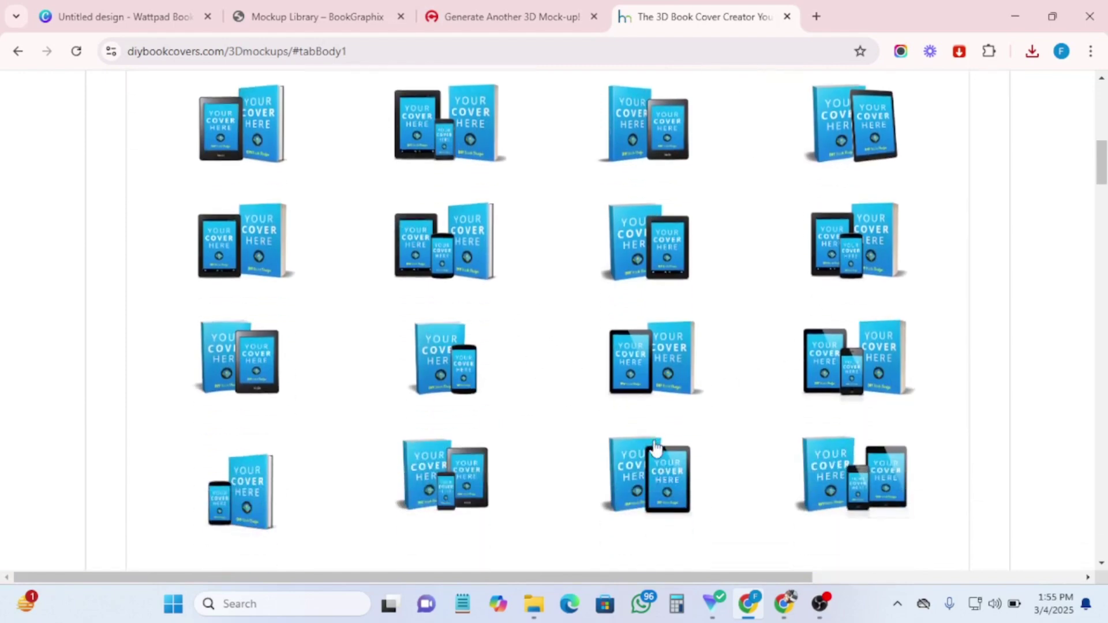
scroll(648, 456, "down", 1)
scroll(656, 448, "up", 3)
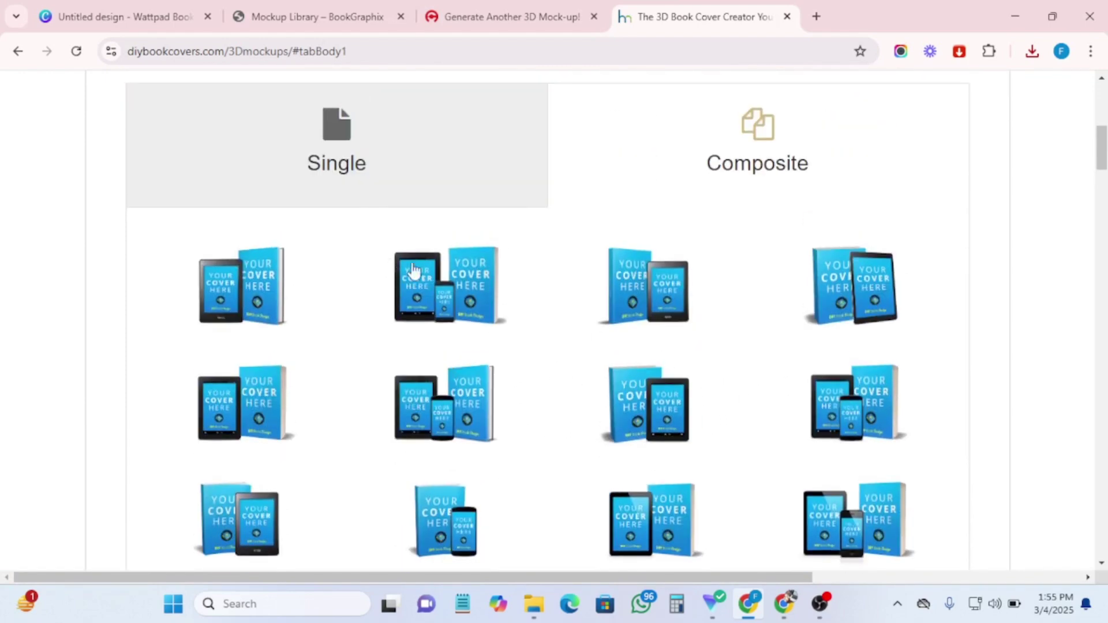
scroll(849, 524, "down", 2)
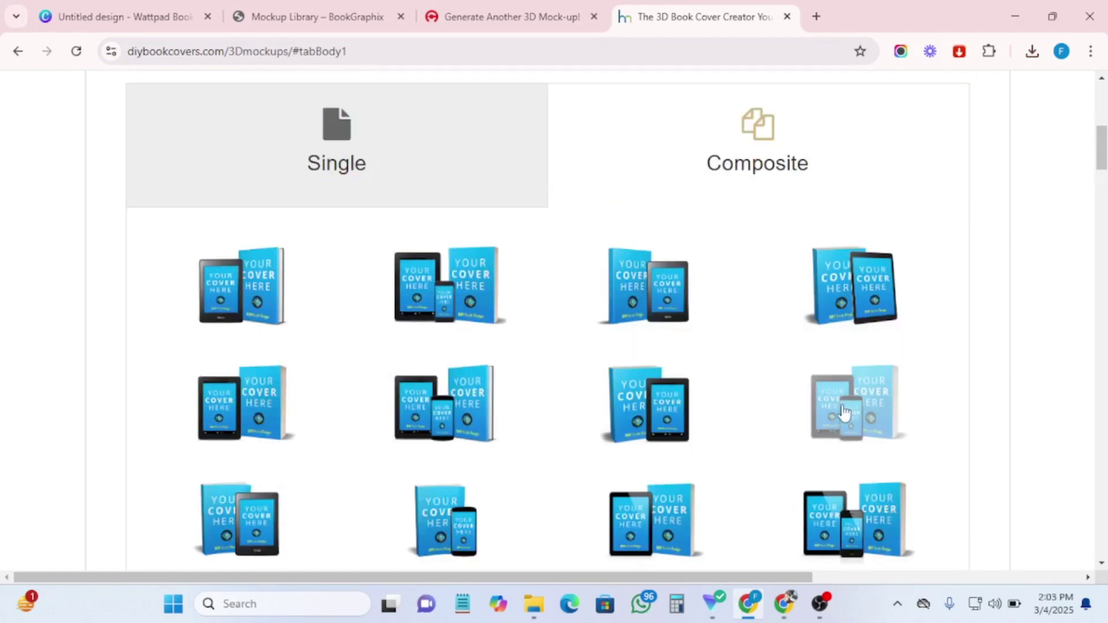
scroll(843, 413, "down", 2)
scroll(849, 383, "up", 6)
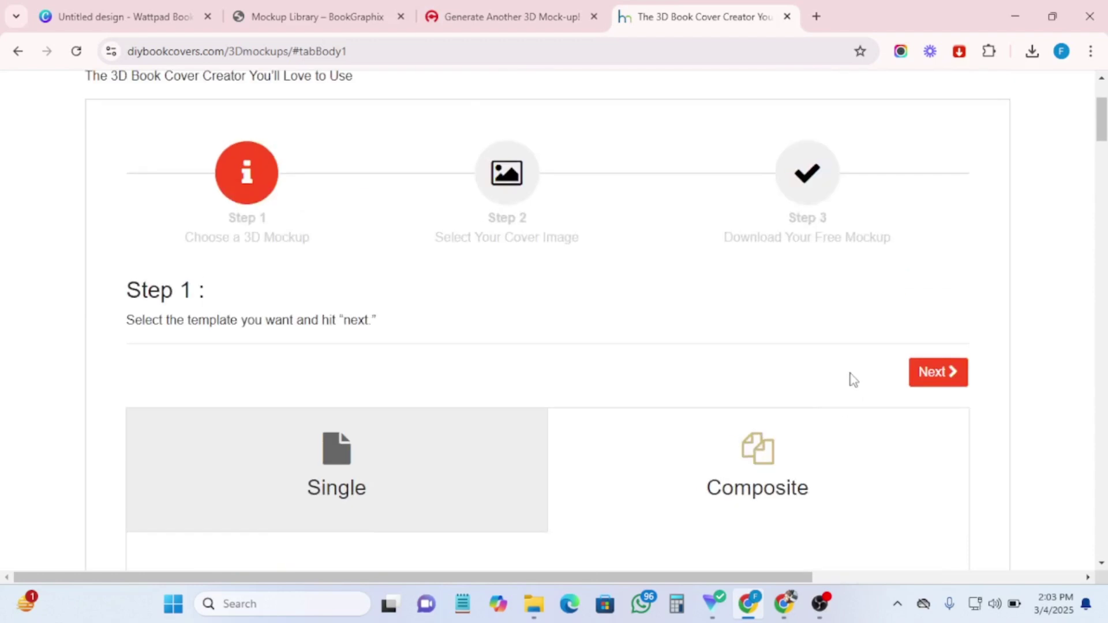
scroll(853, 395, "down", 1)
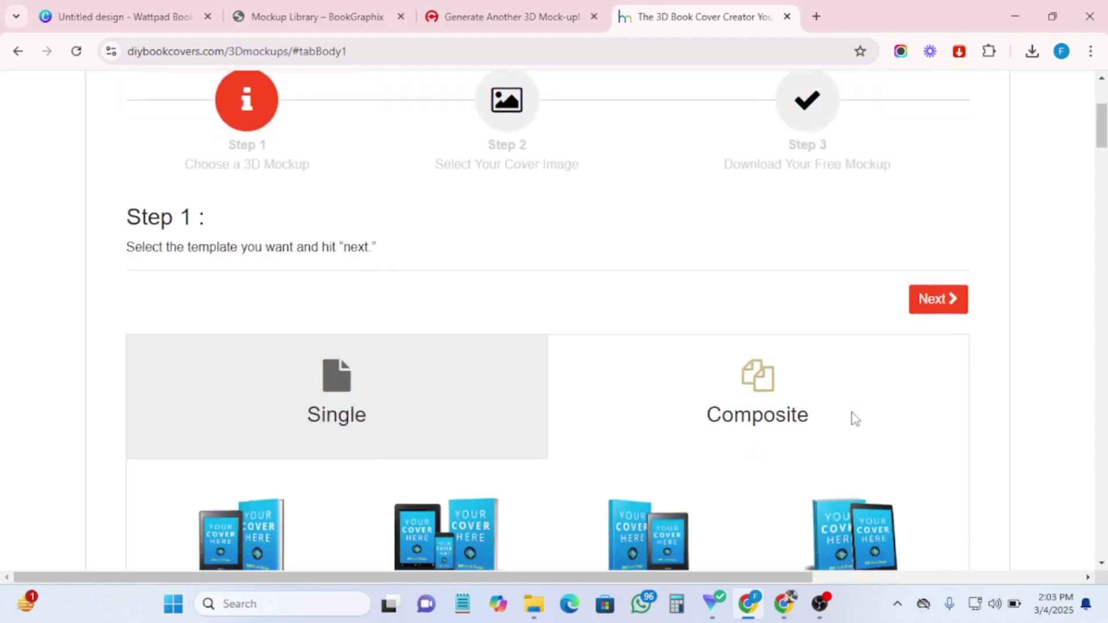
Upload the Green and White 'How to Make Money Online in 2025' cover PNG from Downloads.
left_click(935, 295)
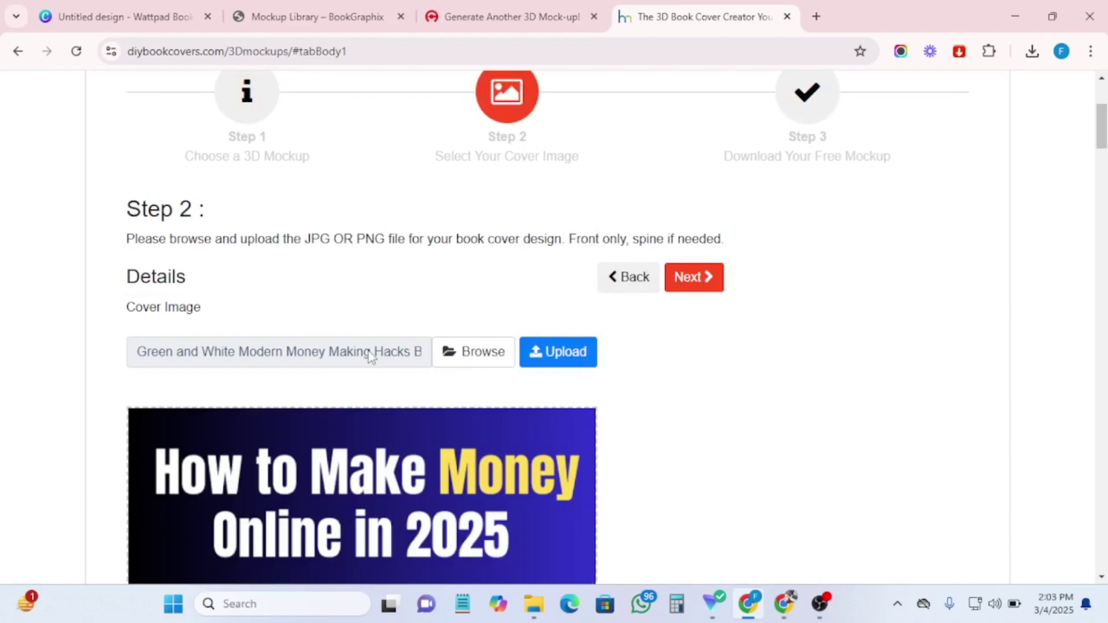
left_click(491, 350)
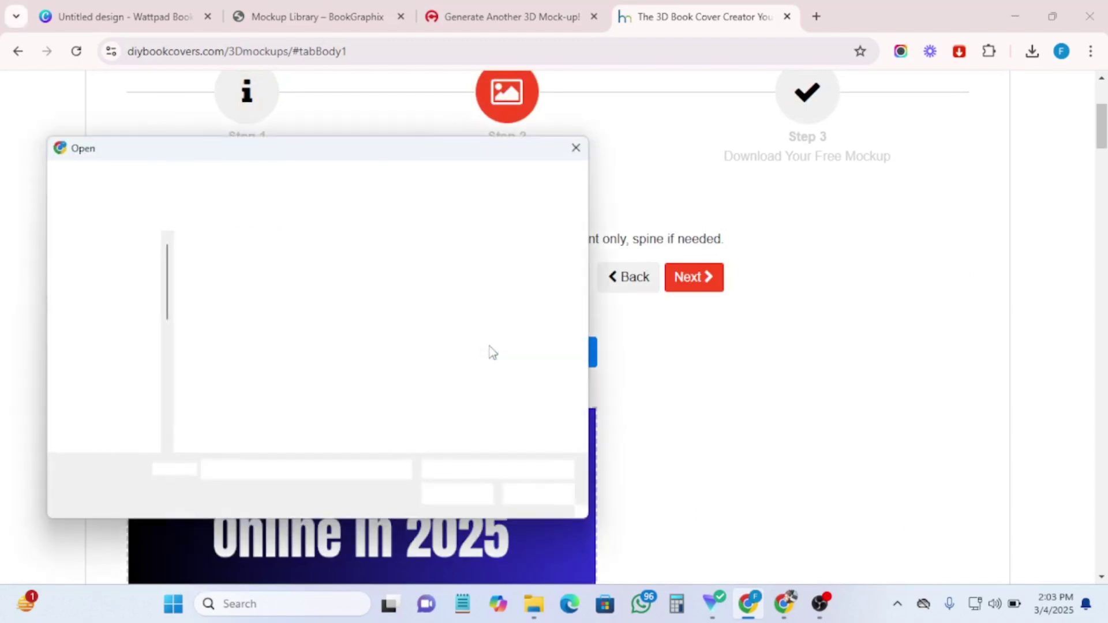
scroll(364, 386, "down", 3)
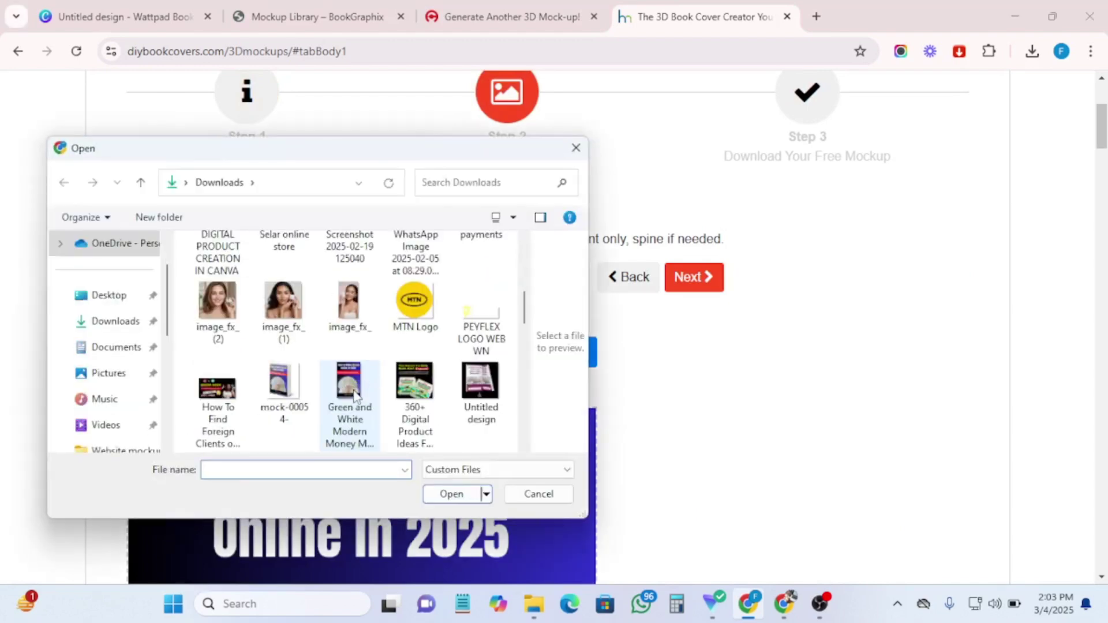
left_click(354, 392)
left_click(445, 493)
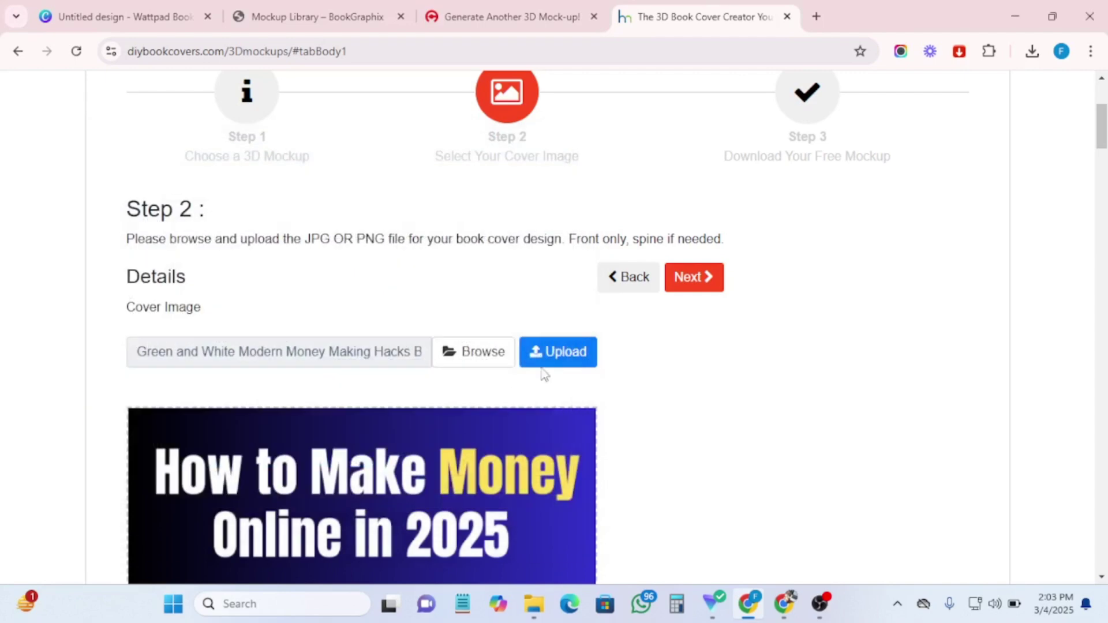
left_click(564, 353)
Continue to Step 3, Download Your Free Mockup.
scroll(433, 364, "down", 8)
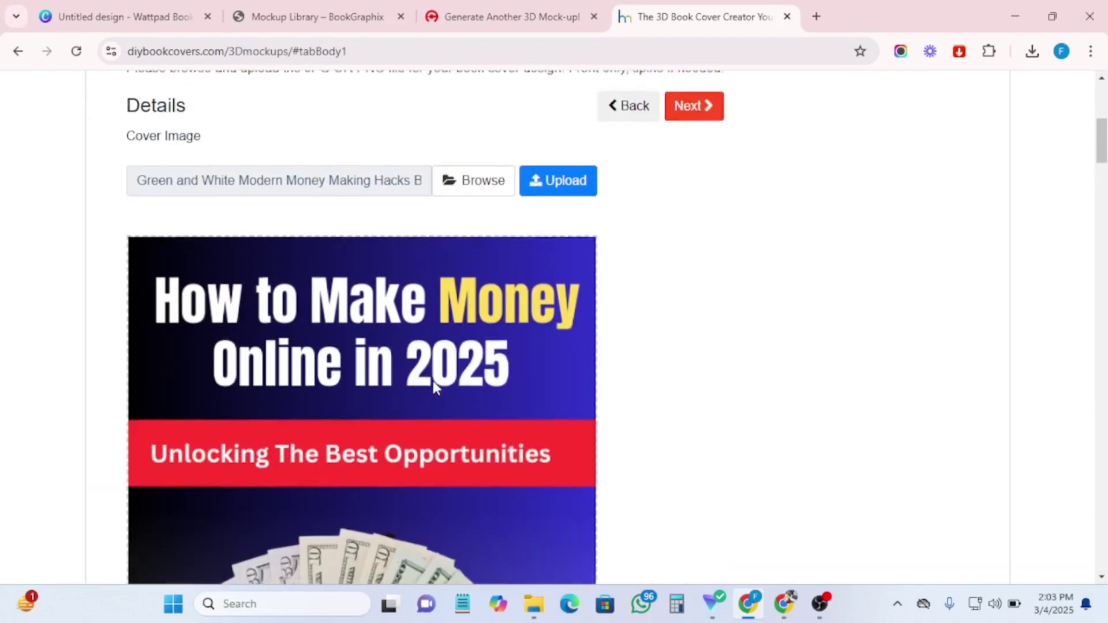
scroll(433, 383, "down", 8)
scroll(433, 385, "up", 12)
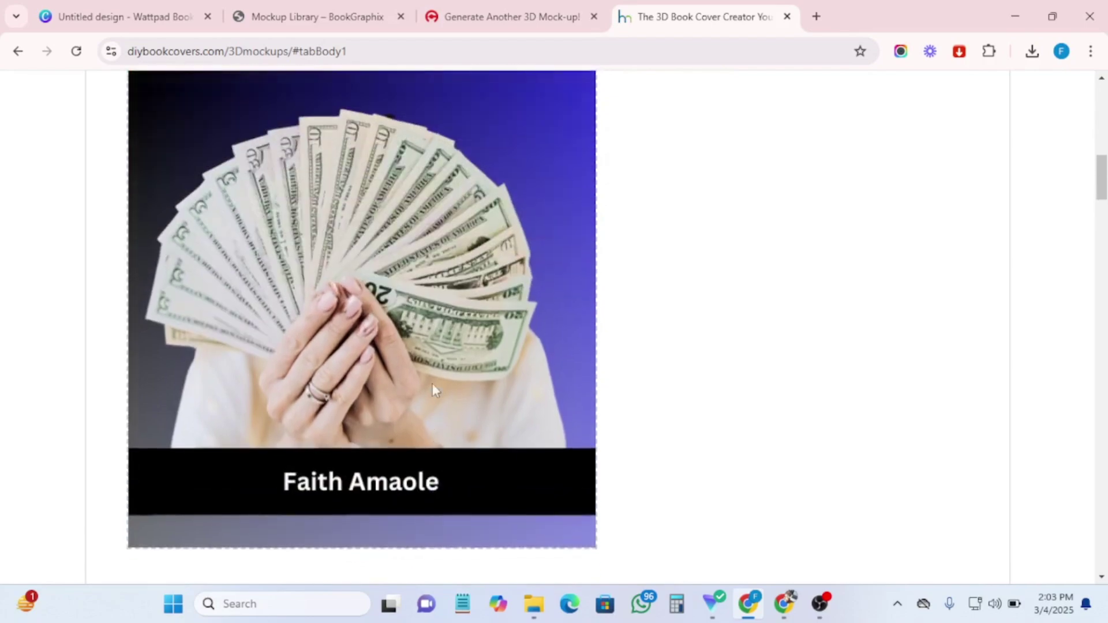
scroll(611, 364, "down", 3)
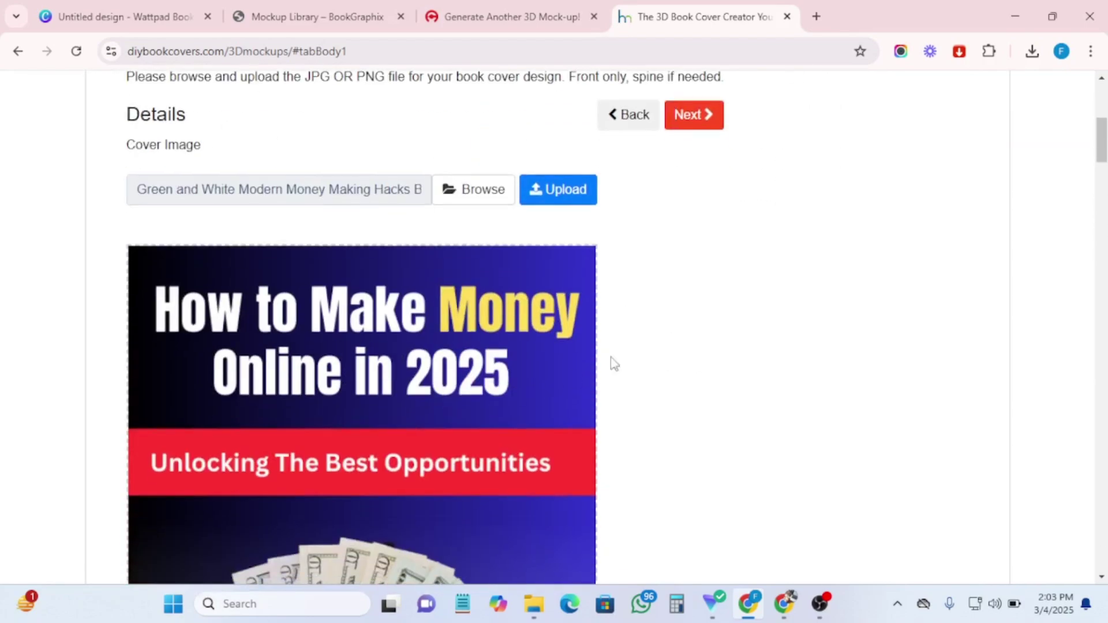
scroll(611, 364, "up", 4)
left_click(687, 364)
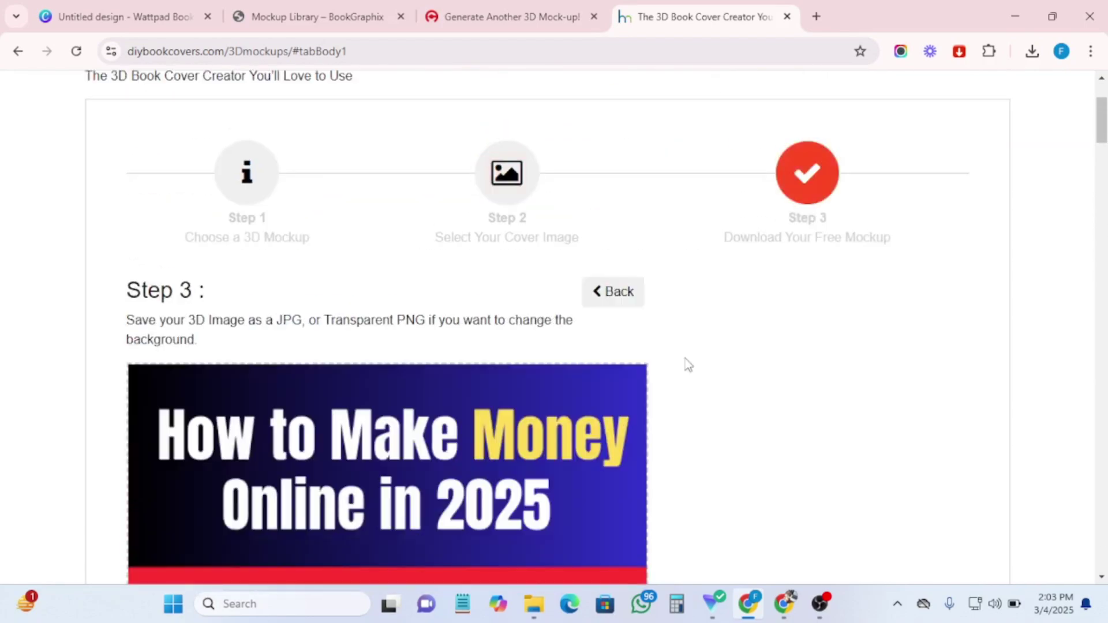
Download the tablet, phone and paperback composite mockup as transparent PNG 1741093419.png.
scroll(709, 380, "down", 12)
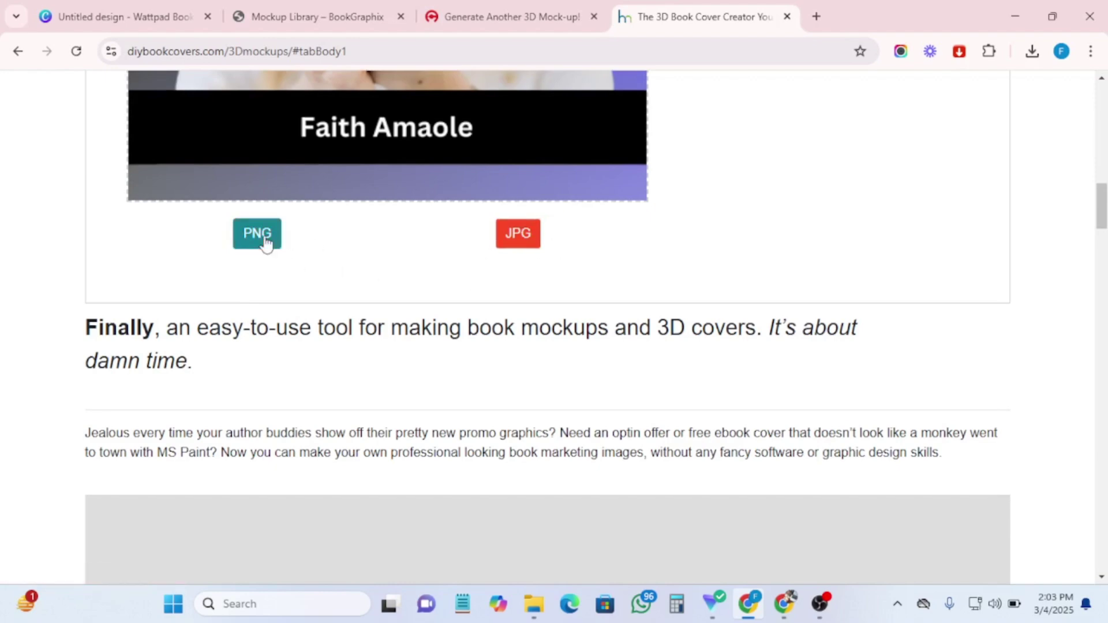
left_click(267, 239)
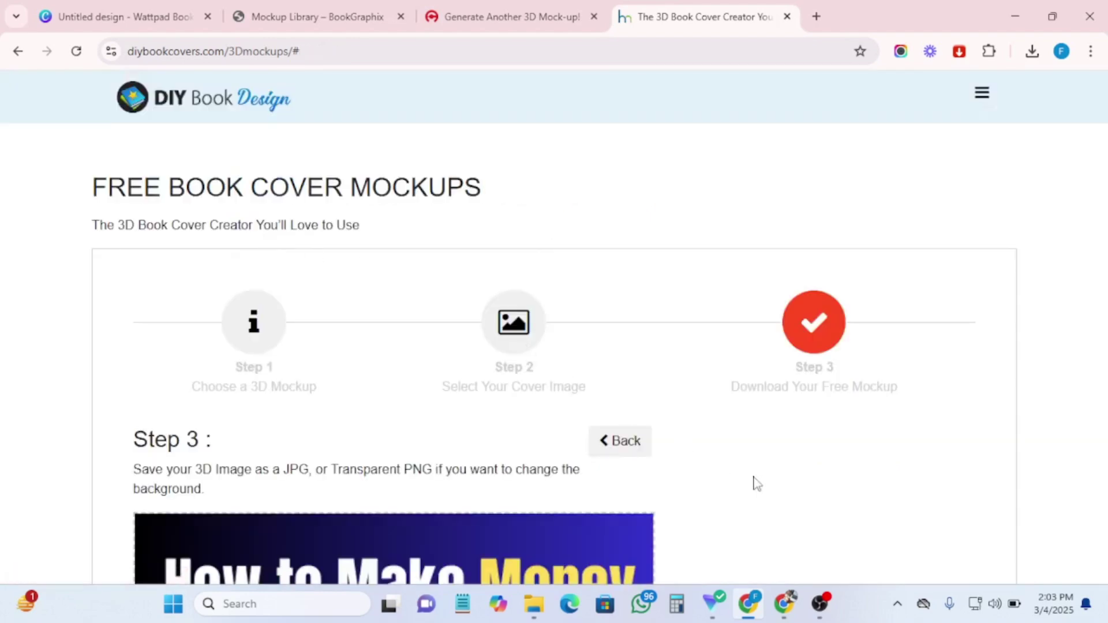
scroll(756, 484, "down", 1)
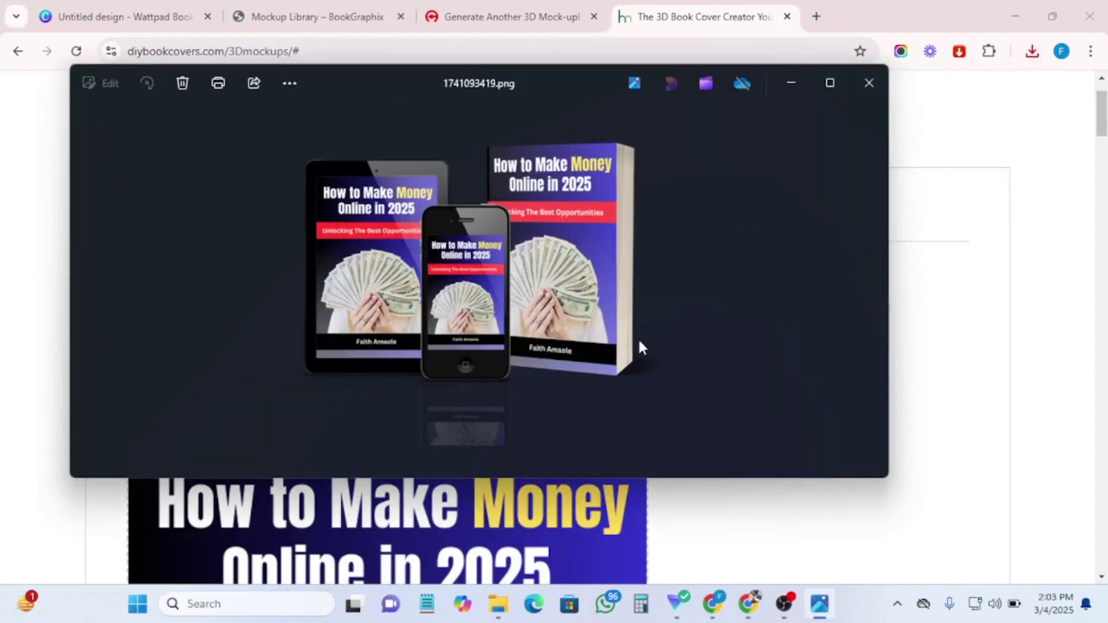
scroll(507, 331, "up", 3)
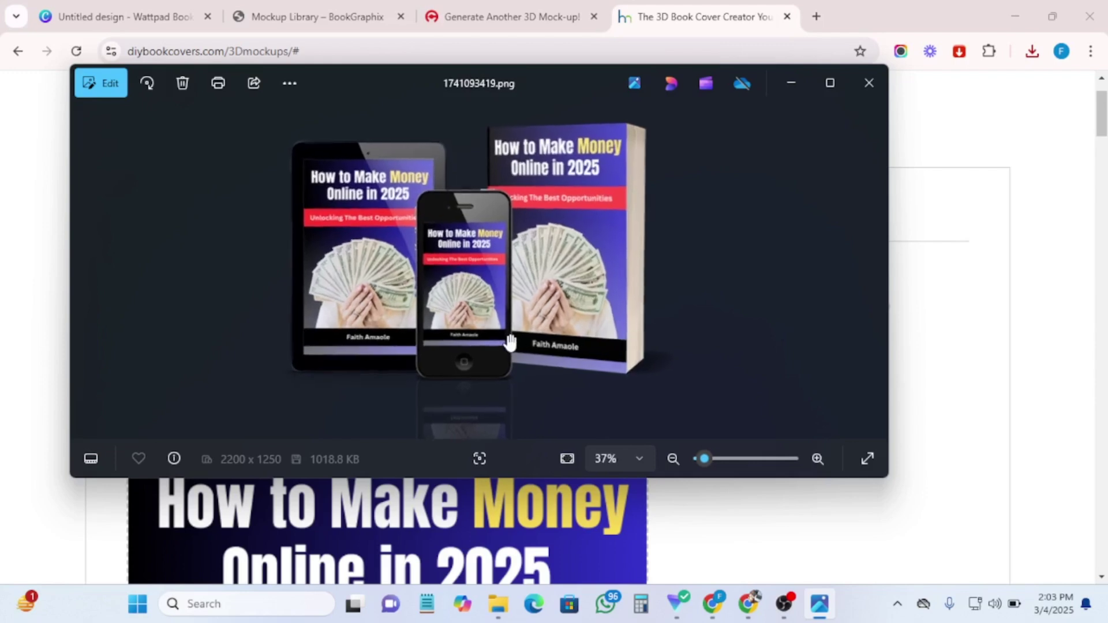
scroll(510, 343, "up", 2)
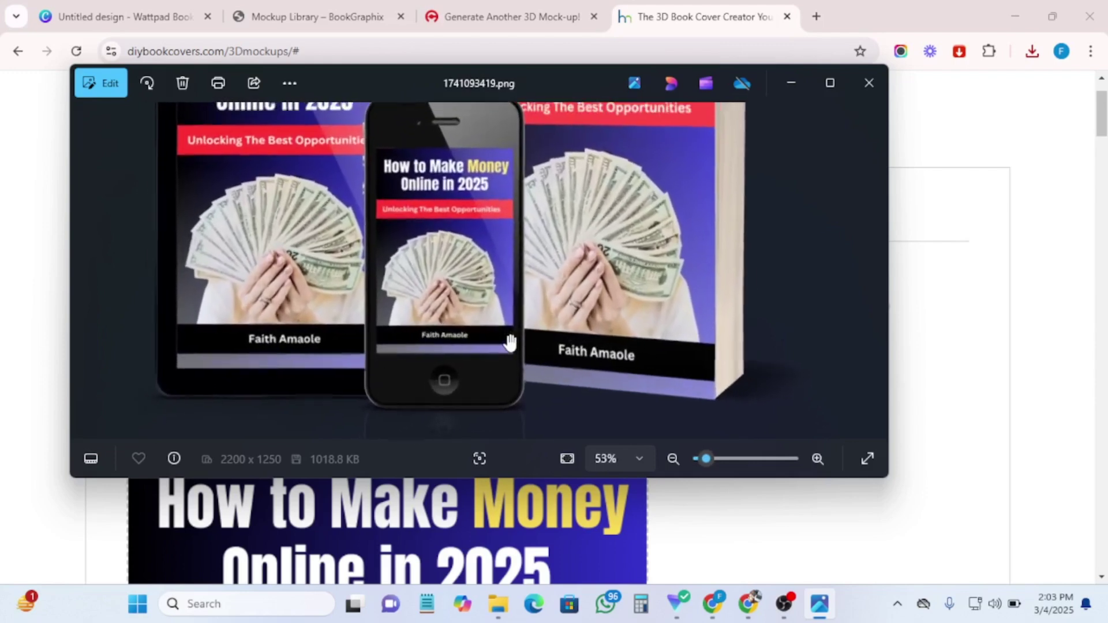
scroll(510, 343, "down", 3)
scroll(510, 343, "down", 1)
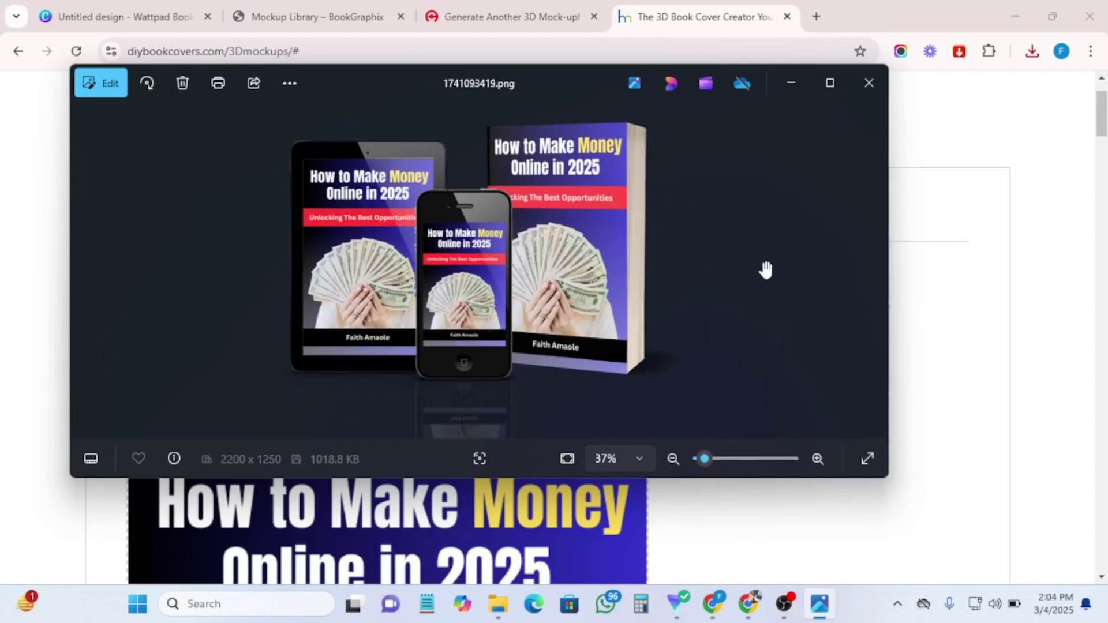
scroll(468, 254, "down", 1)
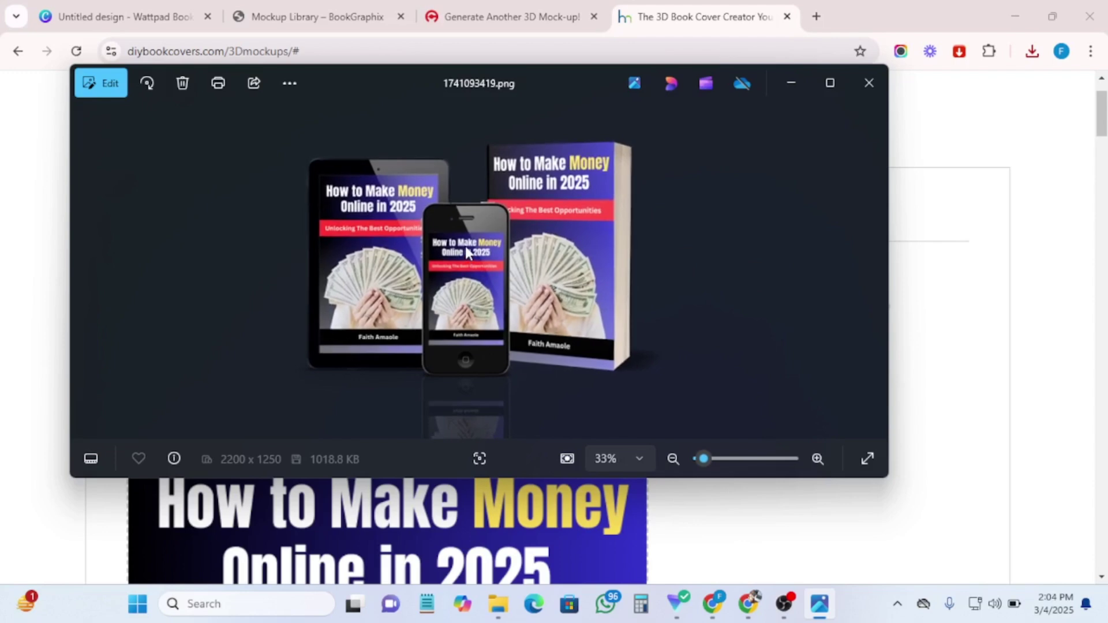